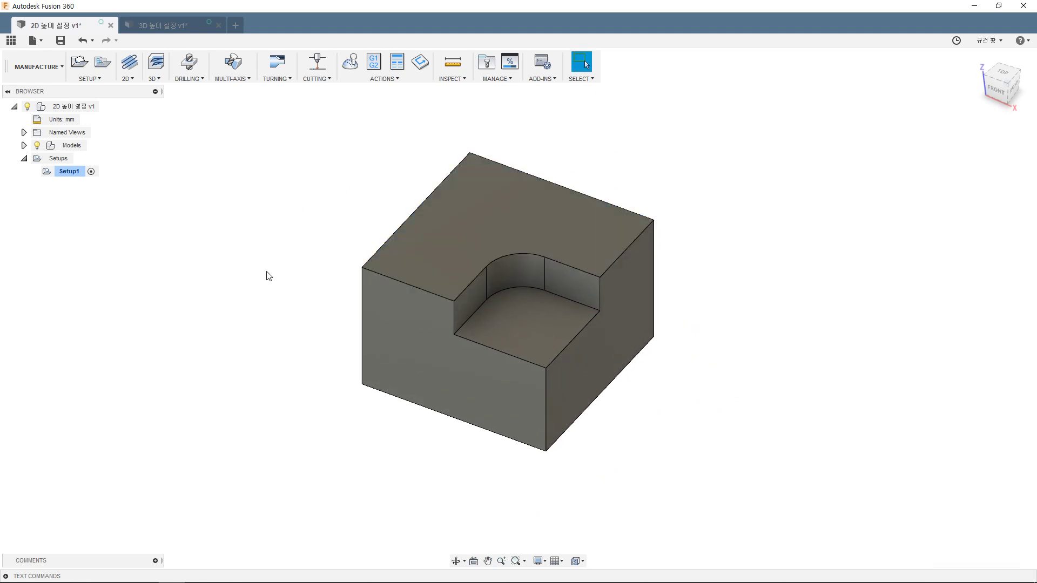
click(131, 79)
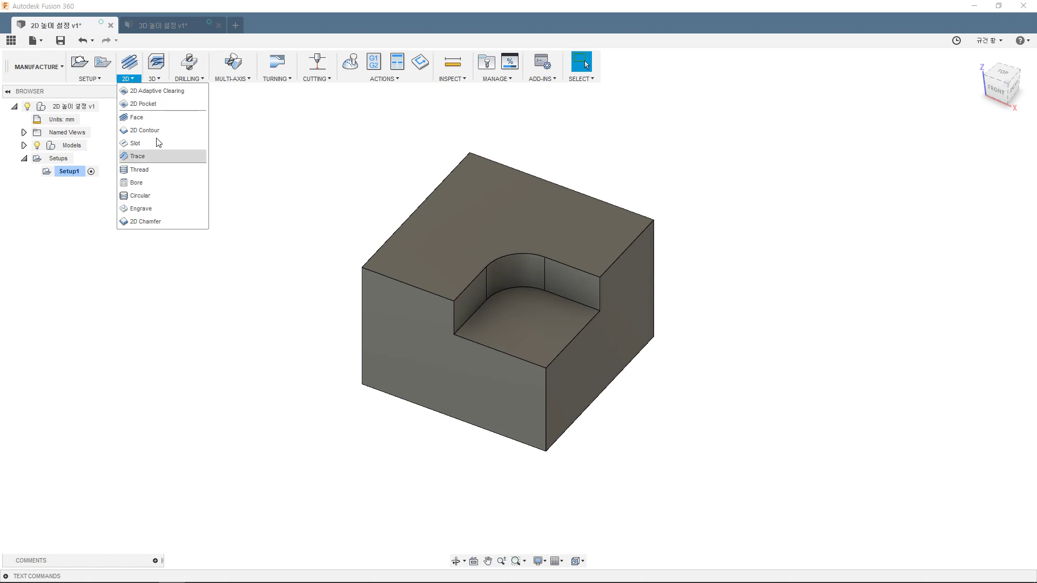
click(158, 78)
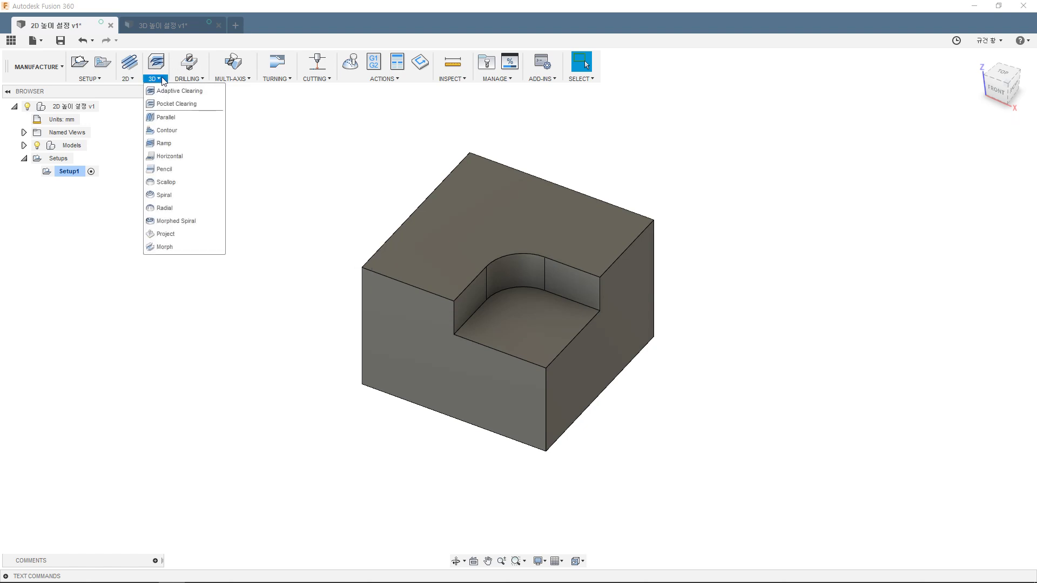
click(128, 79)
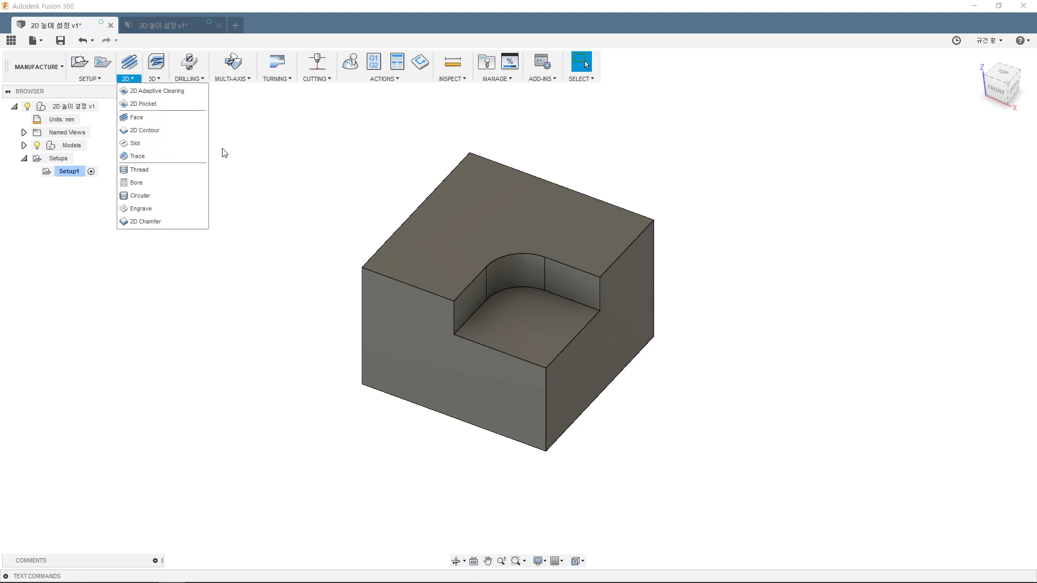
click(229, 176)
Start a 2D Adaptive Clearing operation in Setup1 and move its settings dialog clear of the model
click(69, 172)
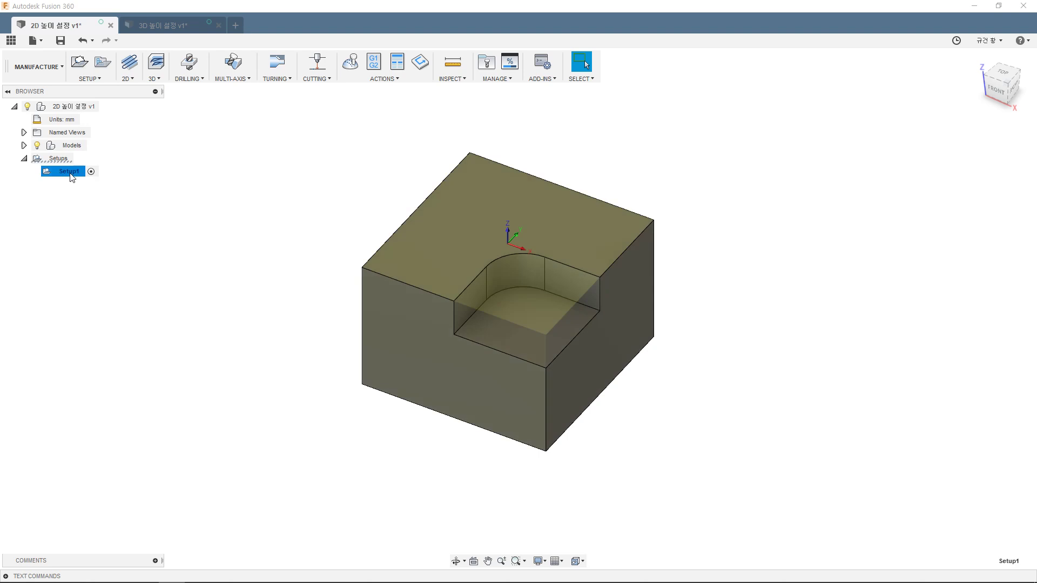
shift+middle_drag(479, 261, 478, 208)
shift+middle_drag(637, 229, 639, 292)
click(131, 81)
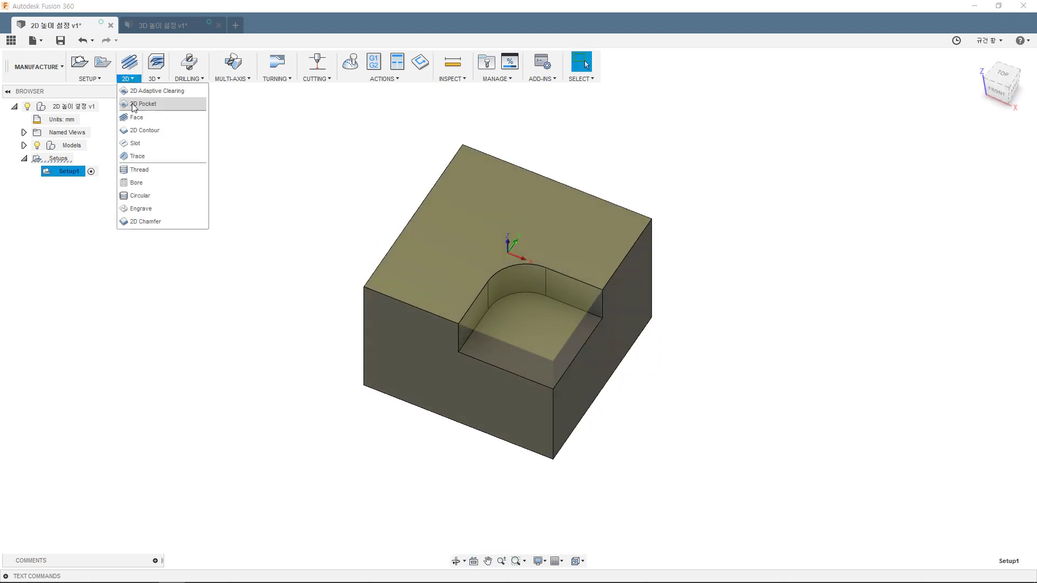
click(168, 96)
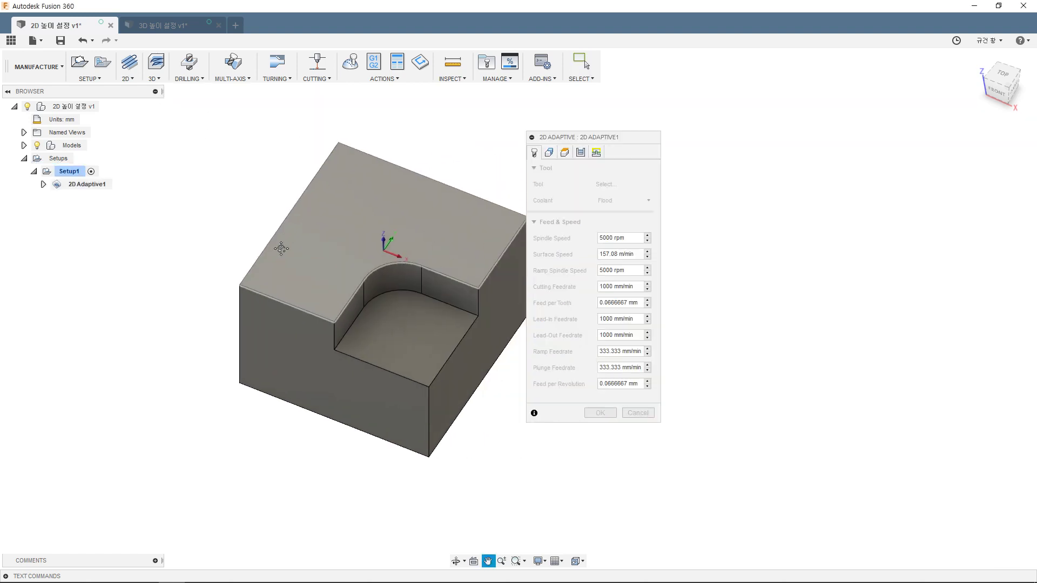
scroll(479, 298, up, 2)
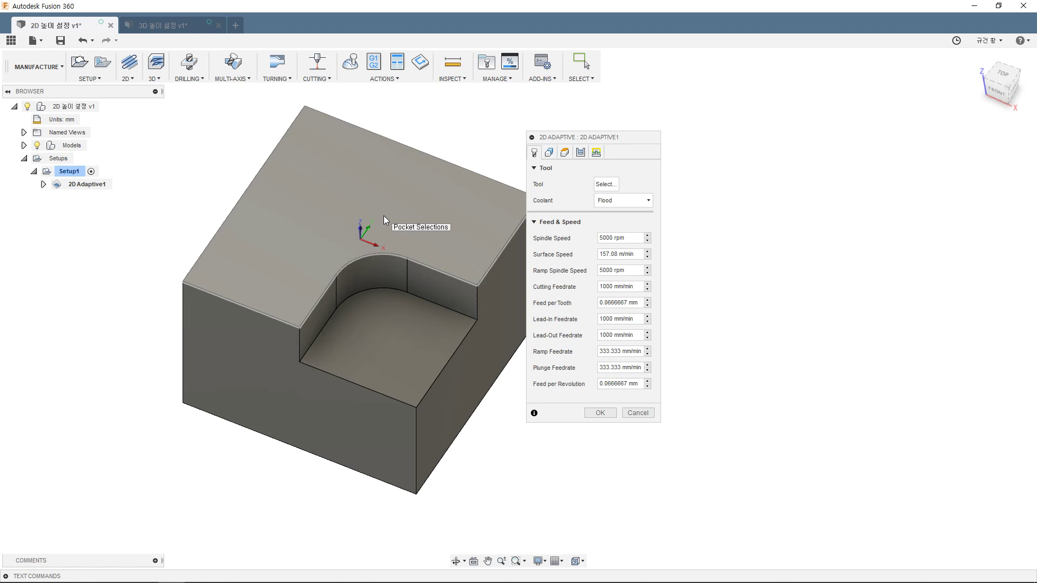
drag(576, 137, 657, 136)
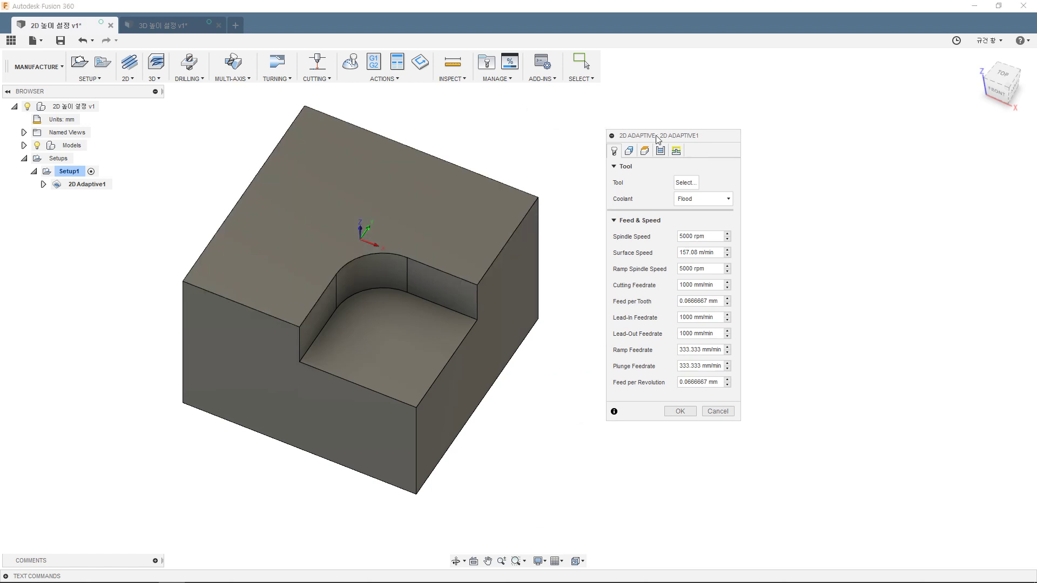
click(126, 81)
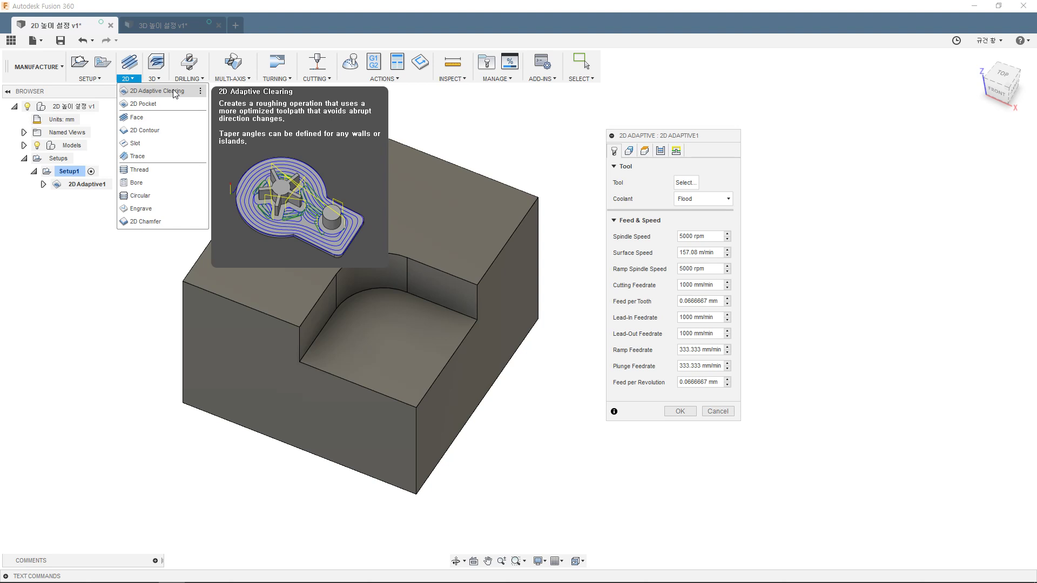
click(384, 78)
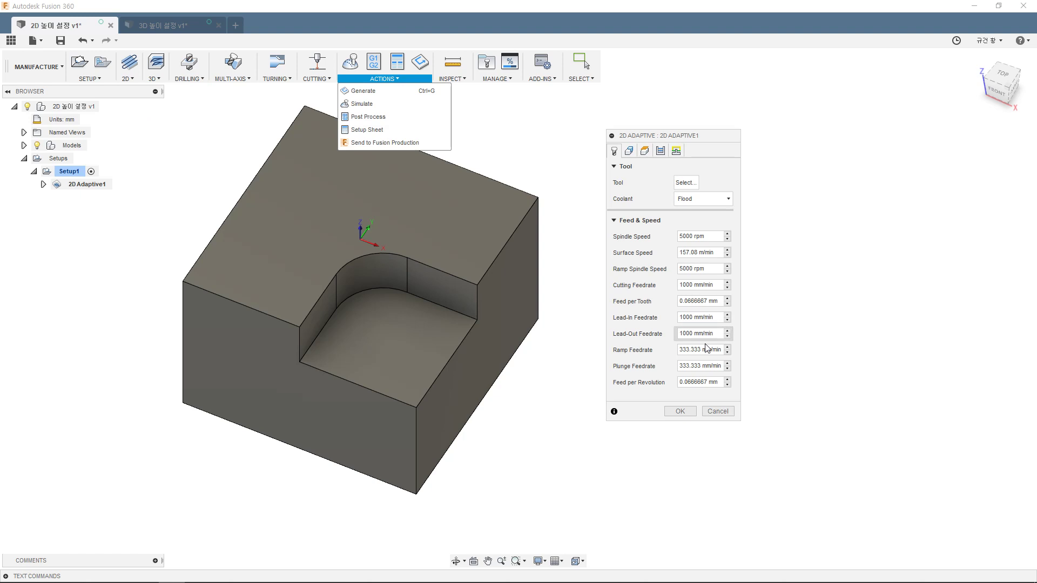
click(128, 79)
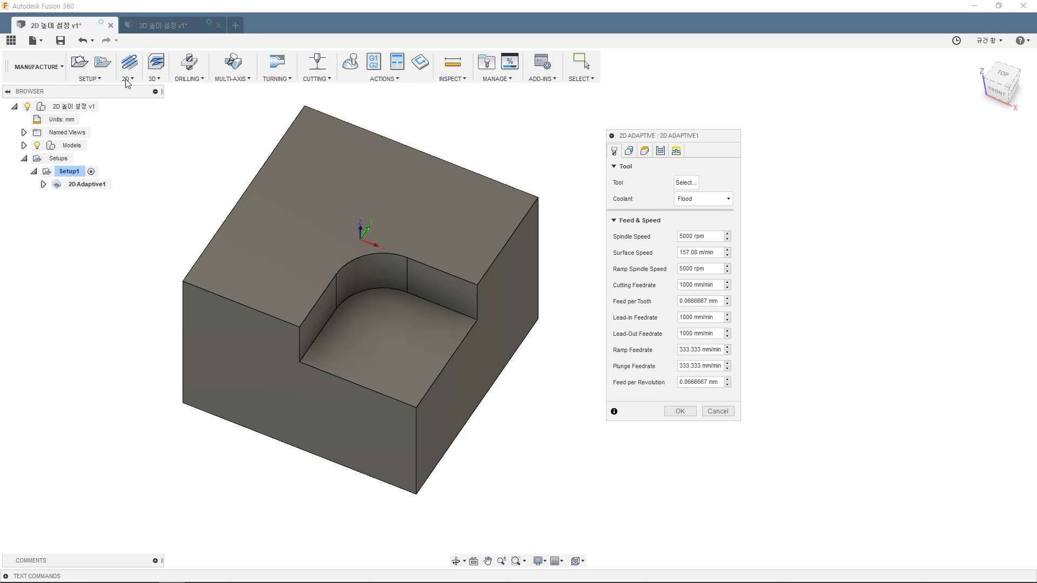
click(128, 78)
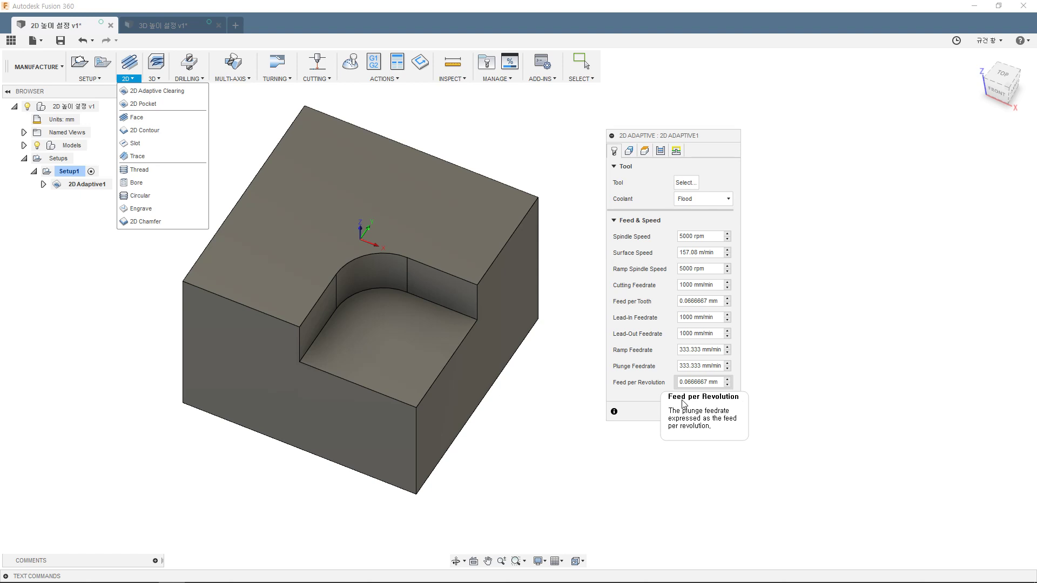
click(656, 181)
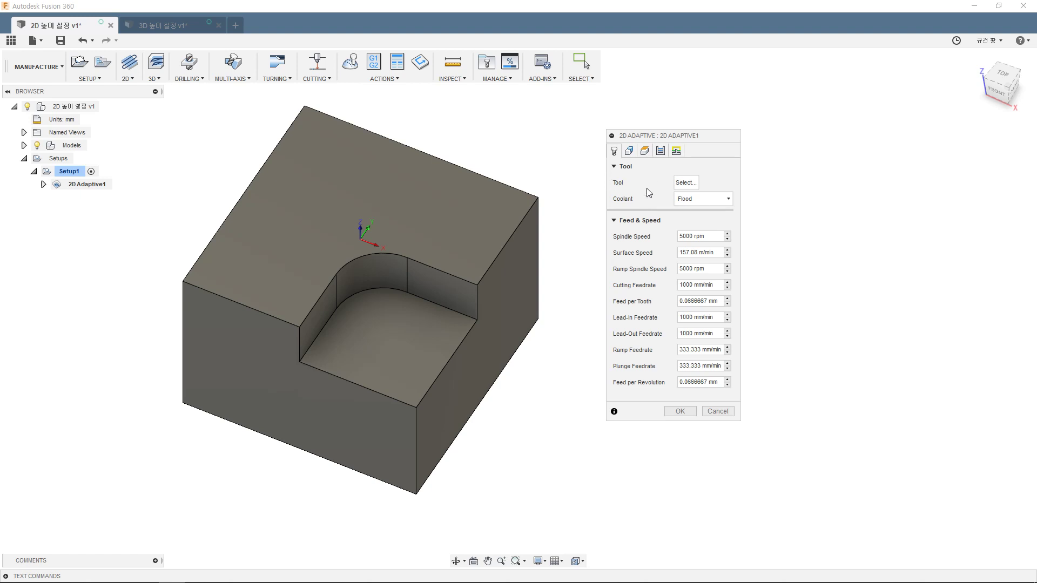
Assign the Ø10 mm flat tool from the 공구 설정 예제 cloud library and open the operation's geometry settings
click(685, 182)
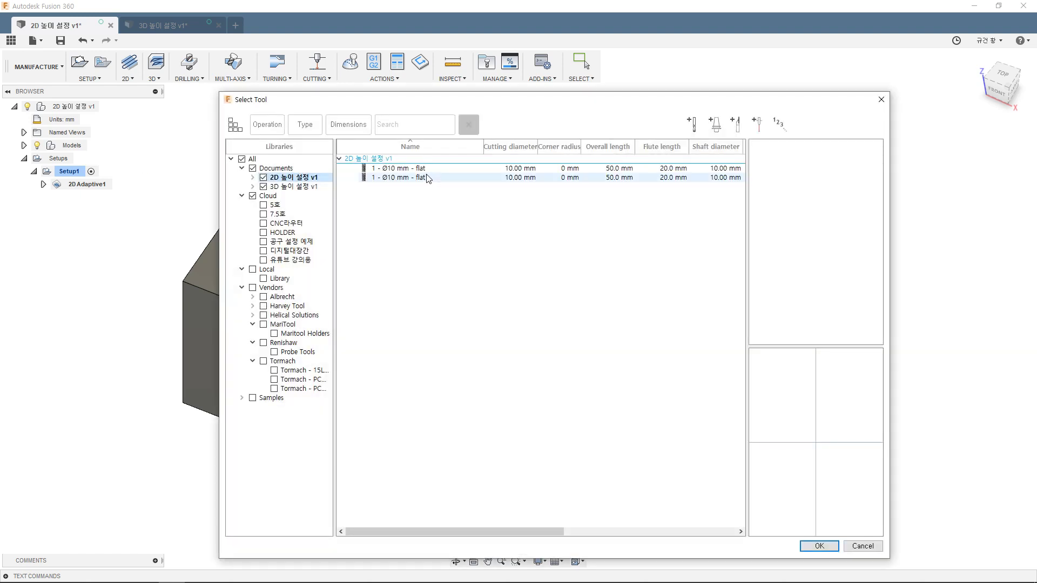
click(277, 243)
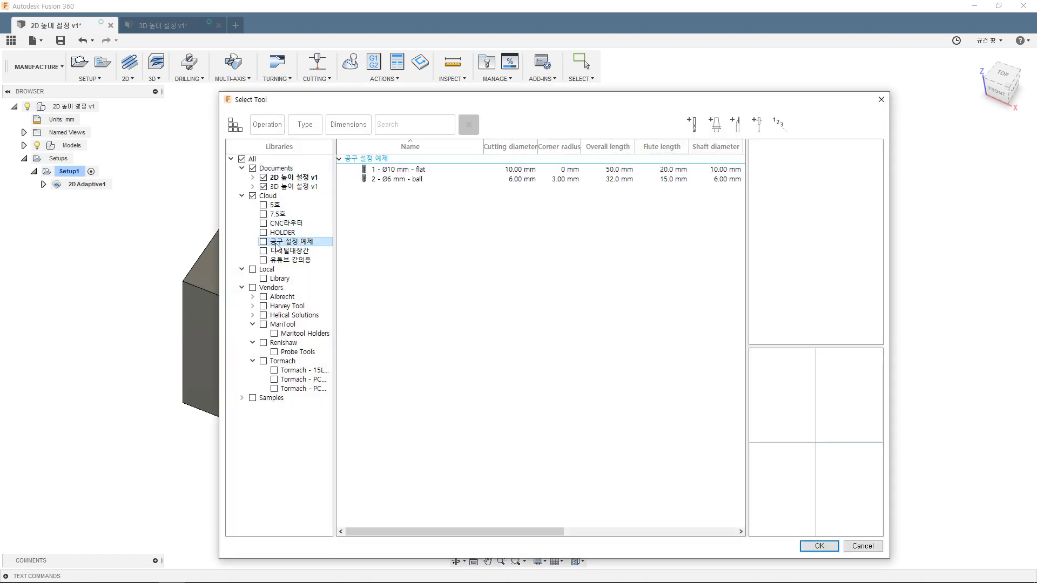
click(424, 170)
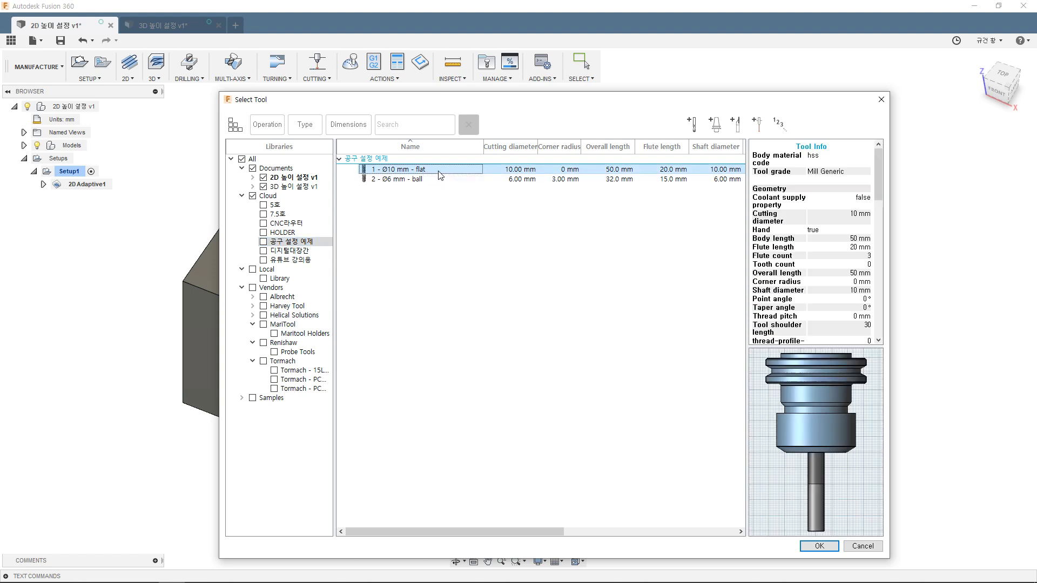
click(818, 546)
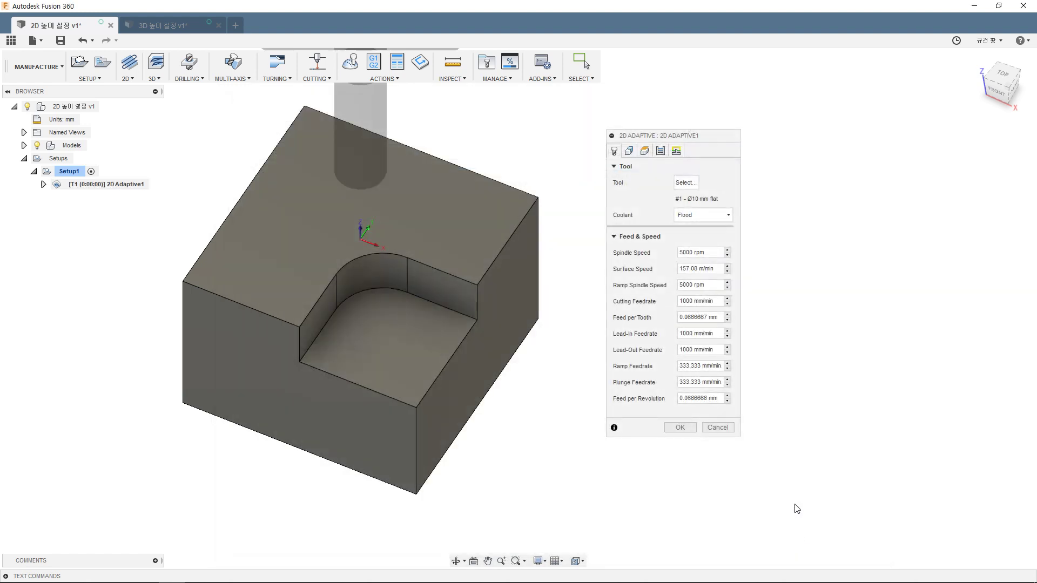
click(628, 151)
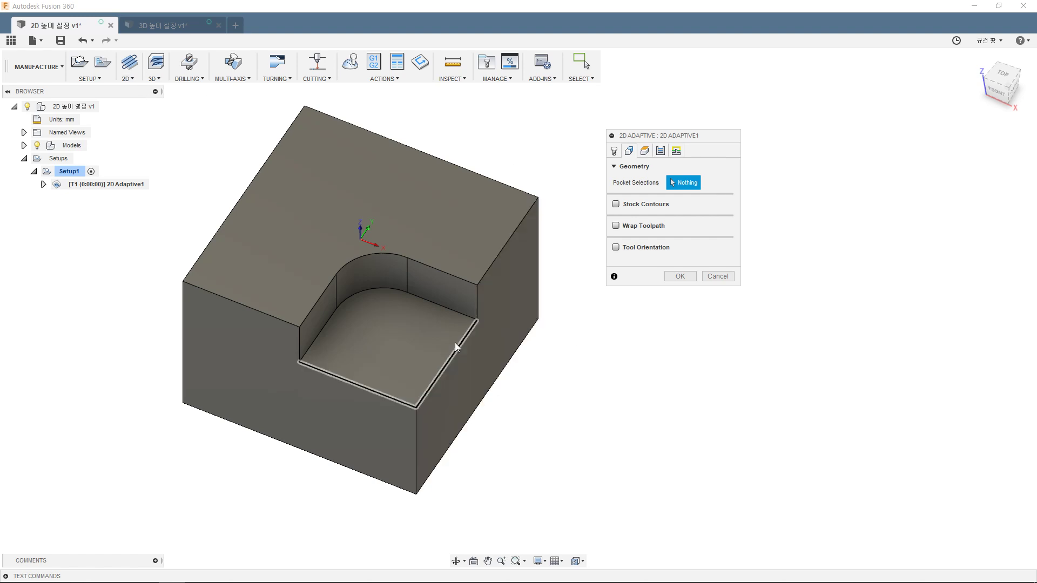
click(414, 339)
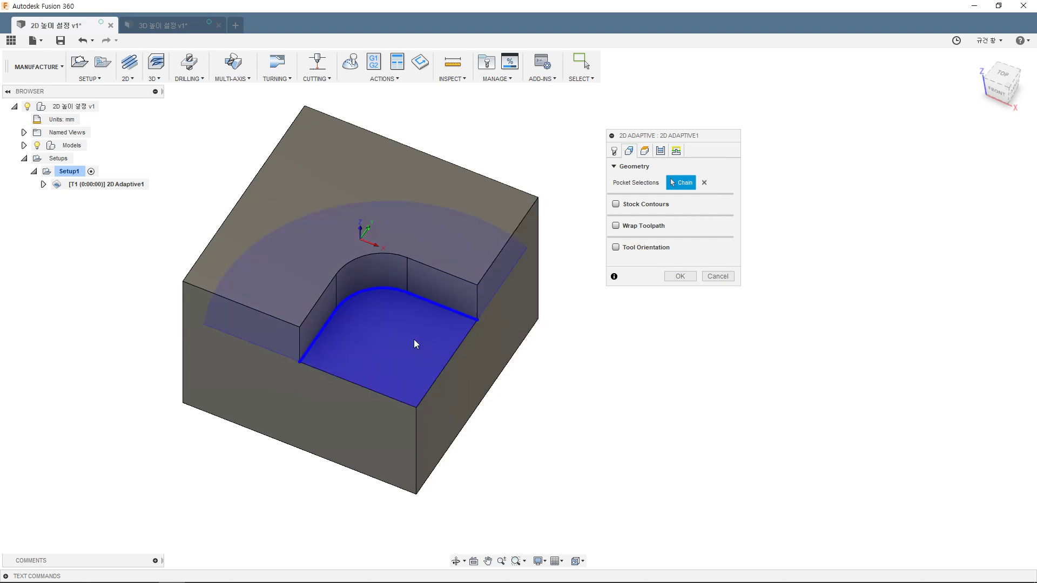
click(704, 182)
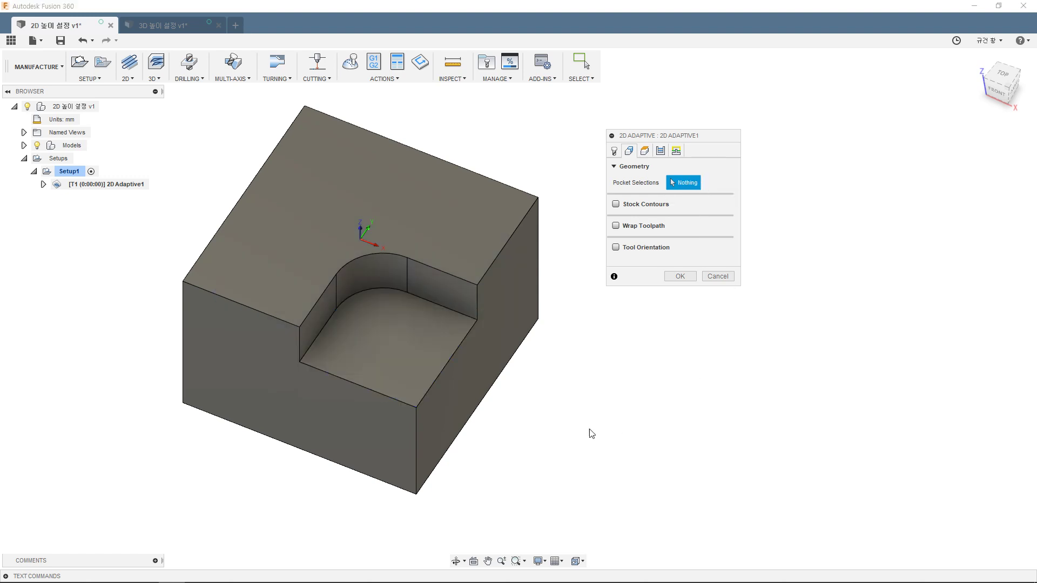
click(443, 309)
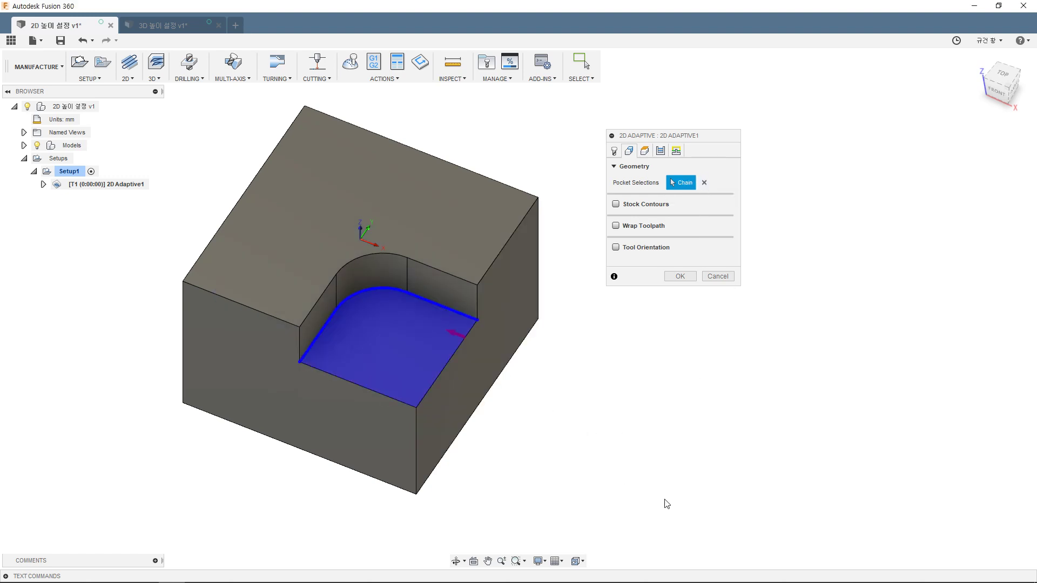
click(704, 183)
click(463, 341)
click(704, 183)
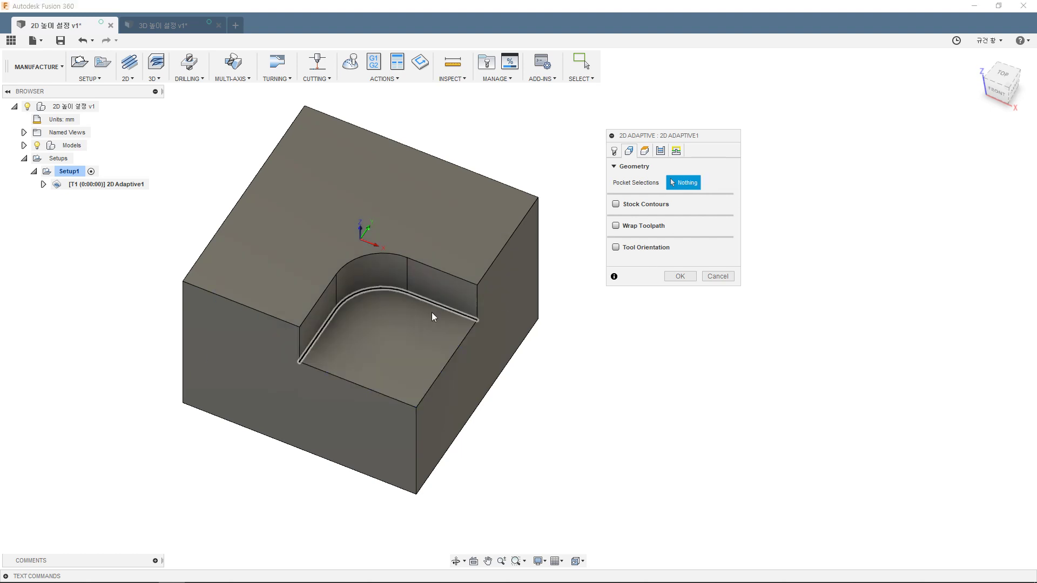
click(417, 293)
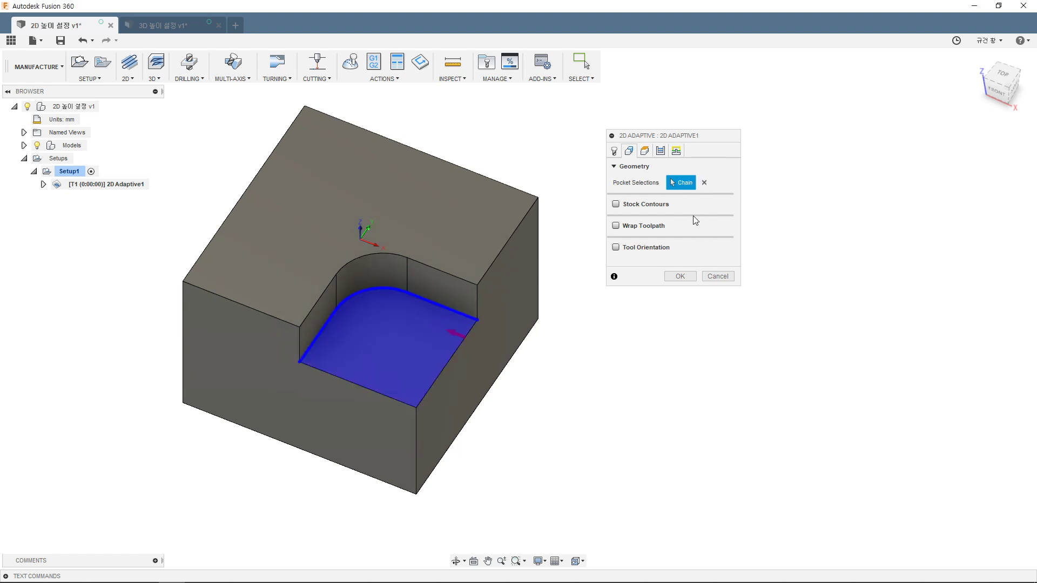
click(705, 183)
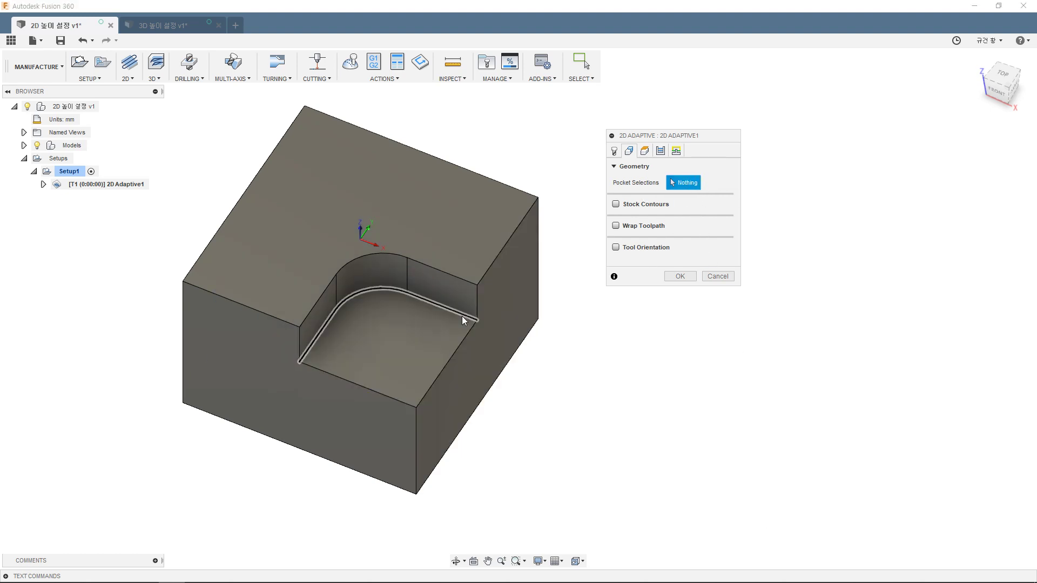
Select the floor face of the corner pocket as the pocket selection and generate the adaptive toolpath
click(400, 339)
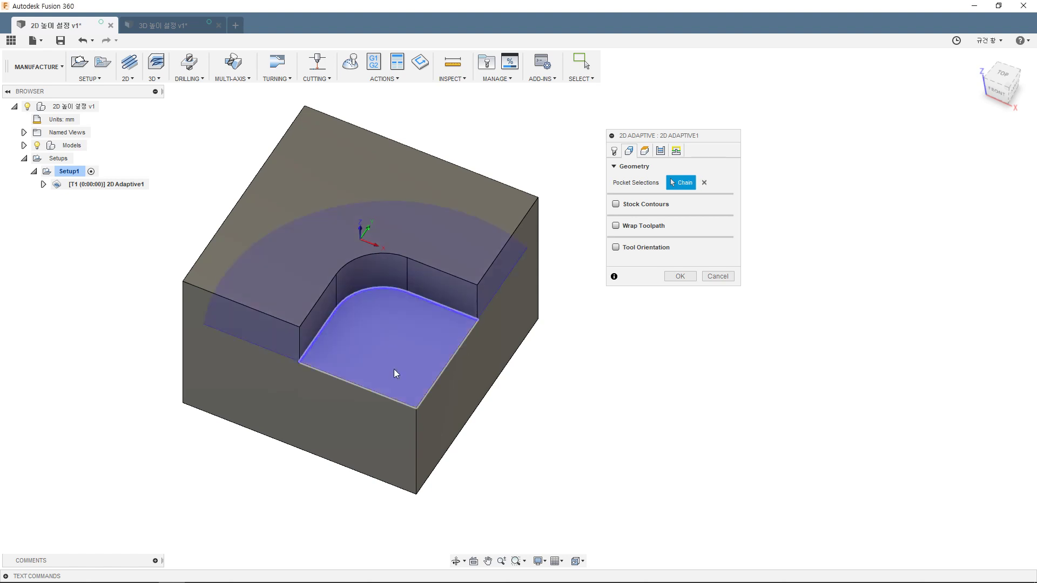
click(679, 276)
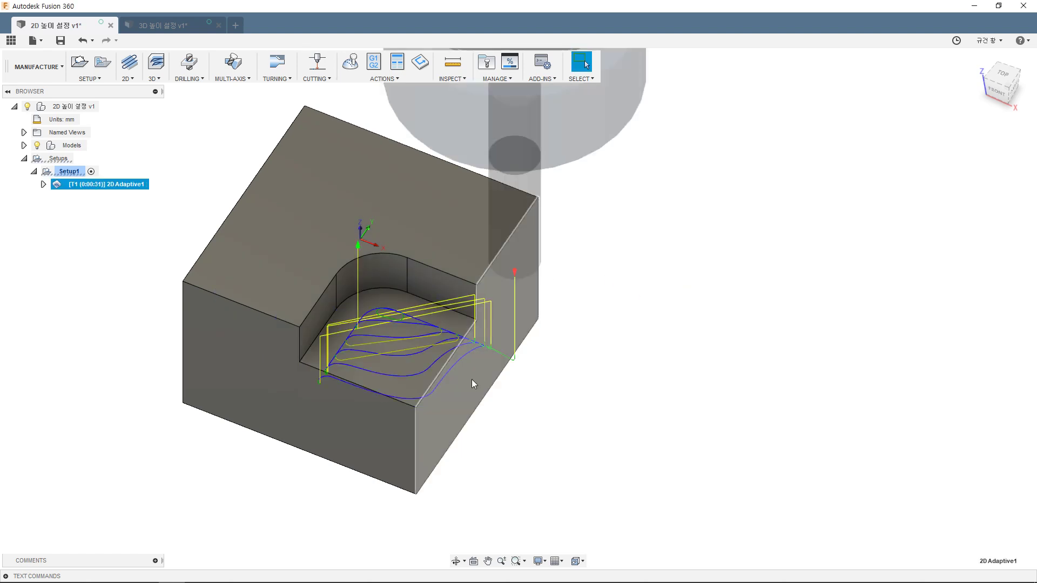
Simulate the 2D adaptive toolpath, examine the material left along the pocket walls, and close the simulation
scroll(416, 355, up, 5)
scroll(690, 353, down, 3)
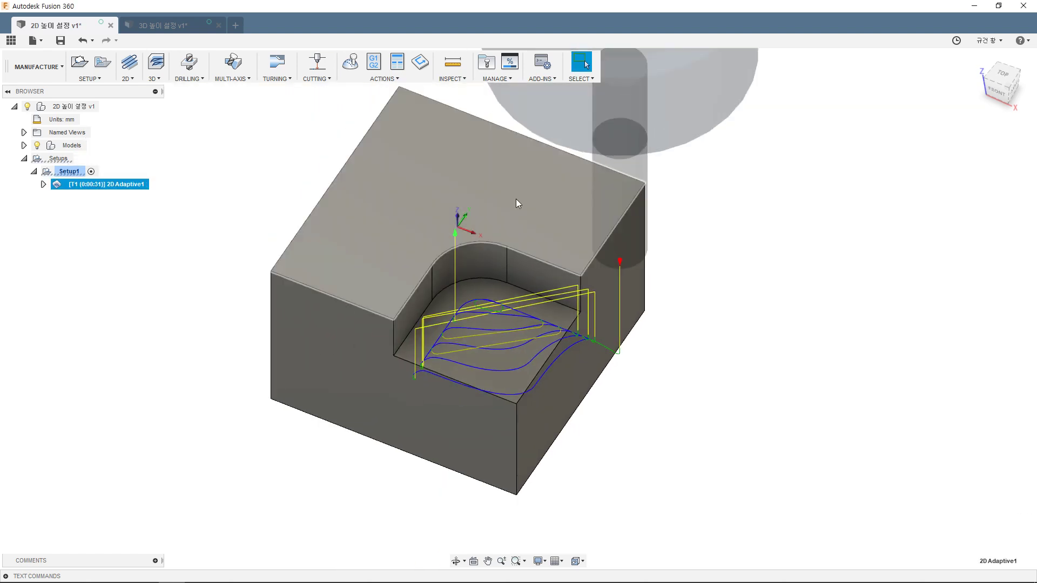
click(350, 62)
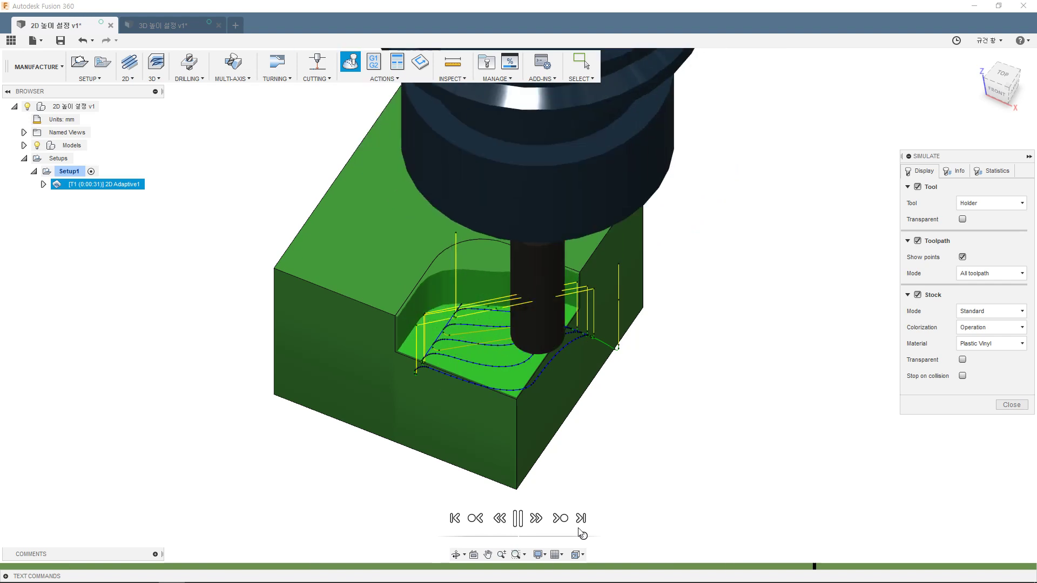
scroll(370, 316, up, 5)
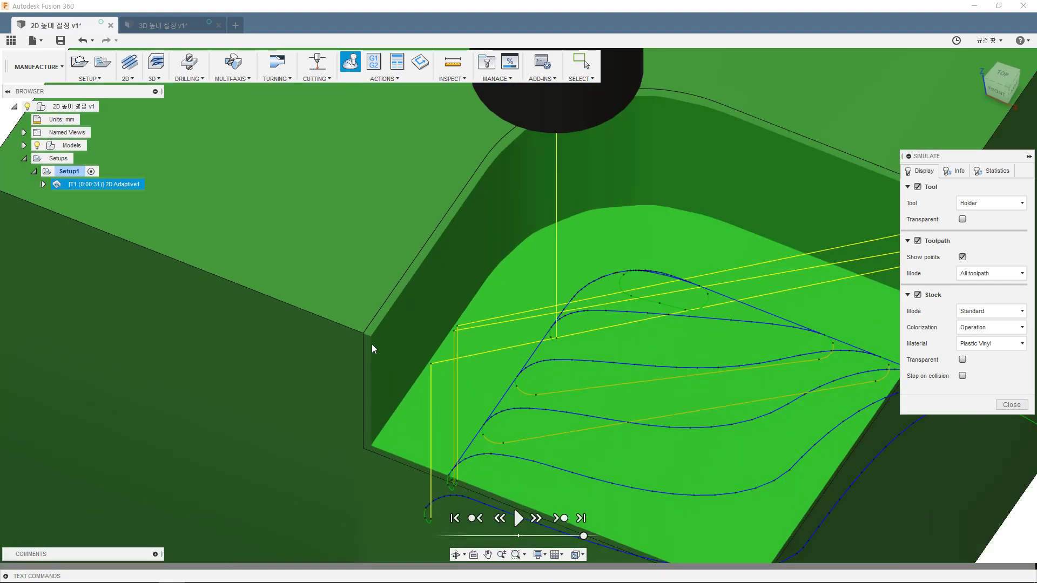
scroll(357, 327, down, 2)
scroll(356, 333, up, 3)
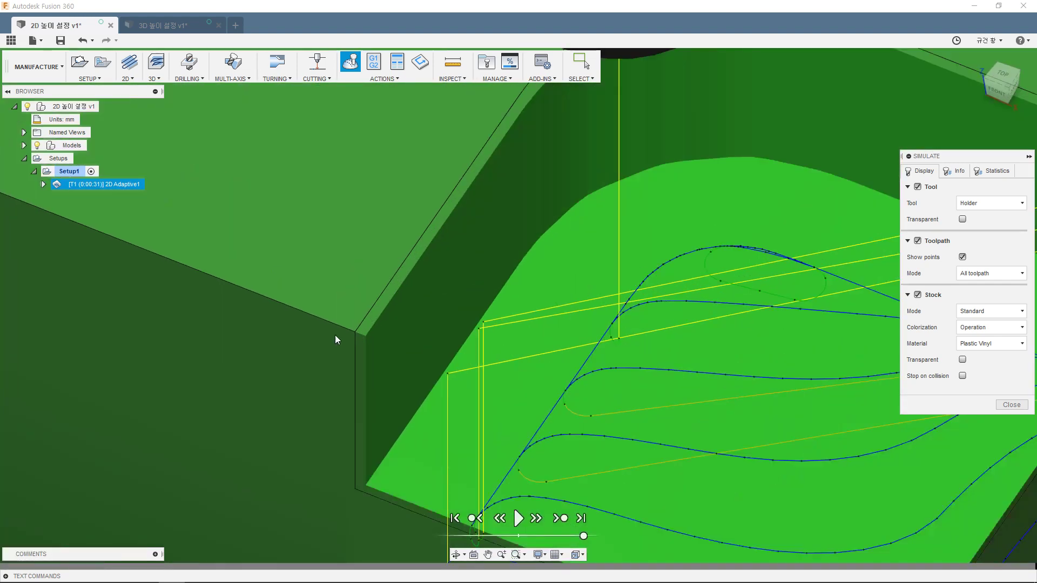
scroll(340, 329, down, 5)
click(1012, 405)
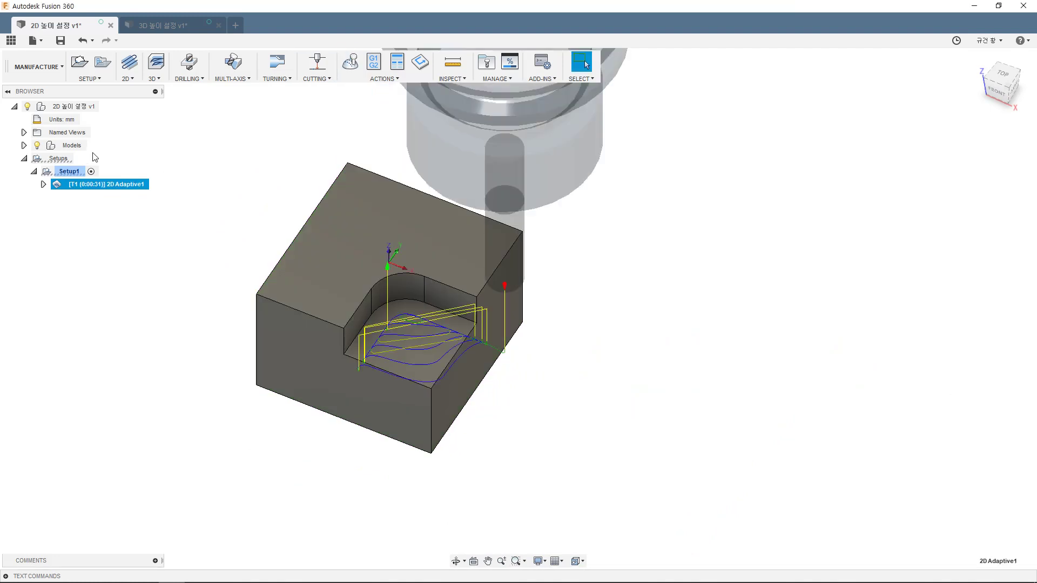
Edit the 2D adaptive operation and turn off Stock to Leave in its passes settings
right_click(138, 184)
click(168, 201)
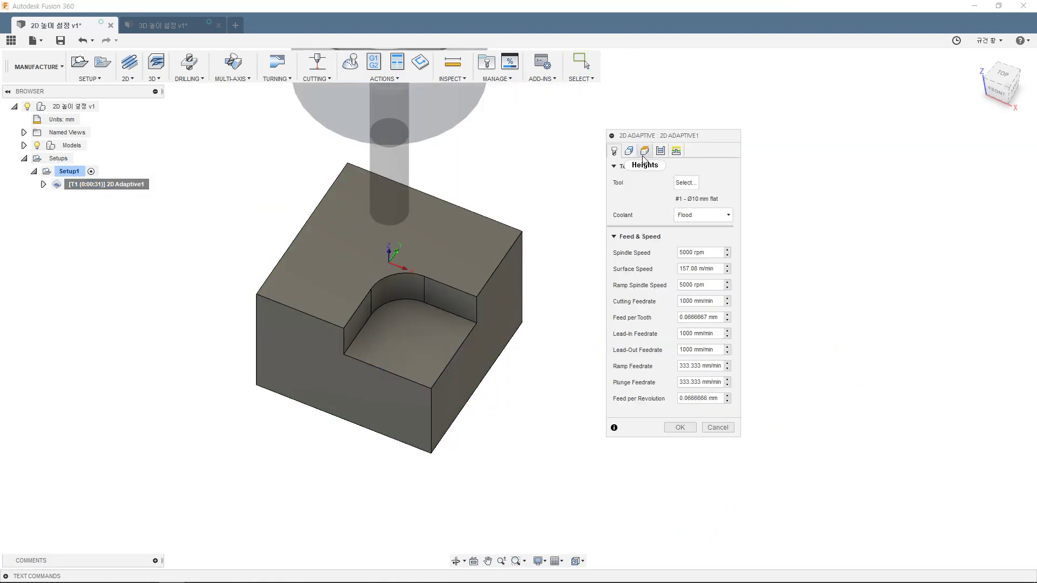
click(661, 151)
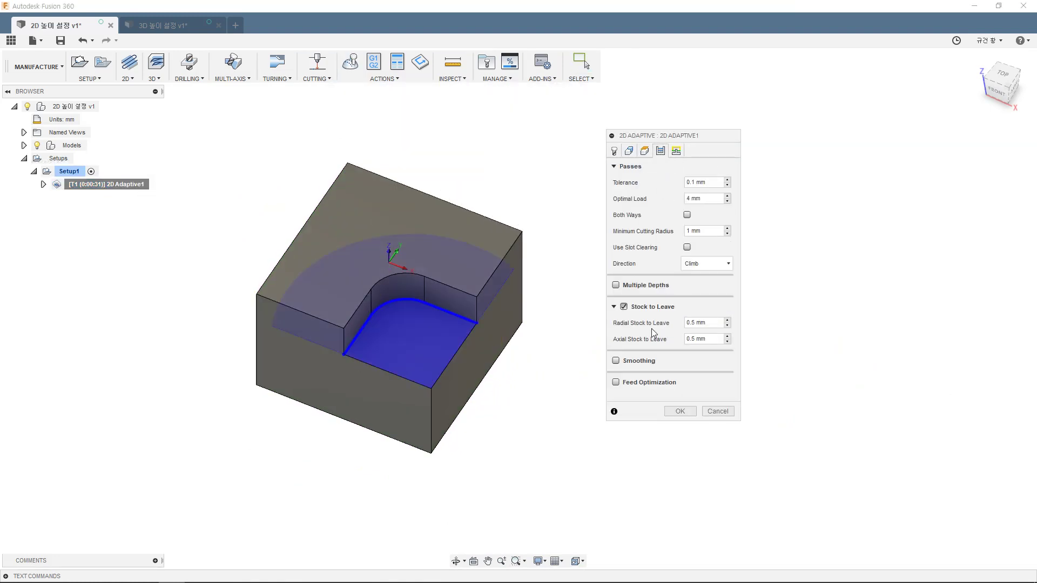
click(624, 307)
mouse_move(625, 312)
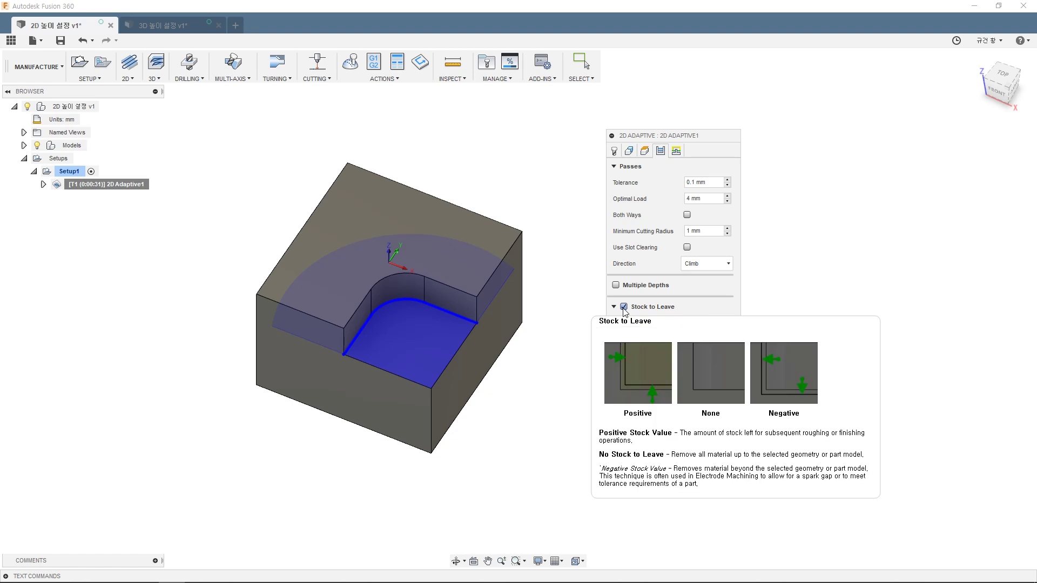
click(624, 307)
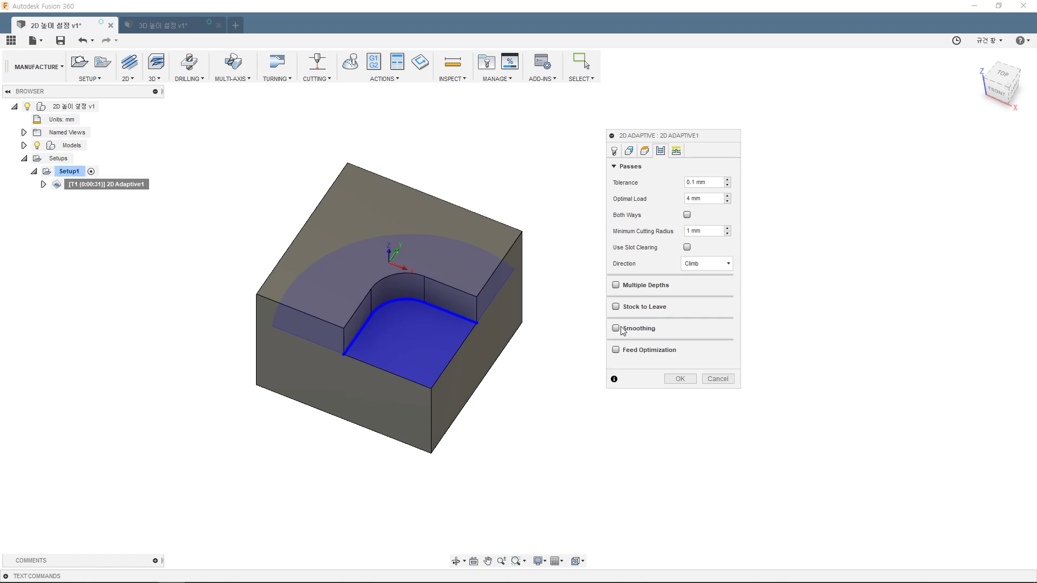
Regenerate the edited 2D adaptive toolpath, simulate the cut in the corner pocket, and close the simulation
click(680, 378)
scroll(410, 316, up, 3)
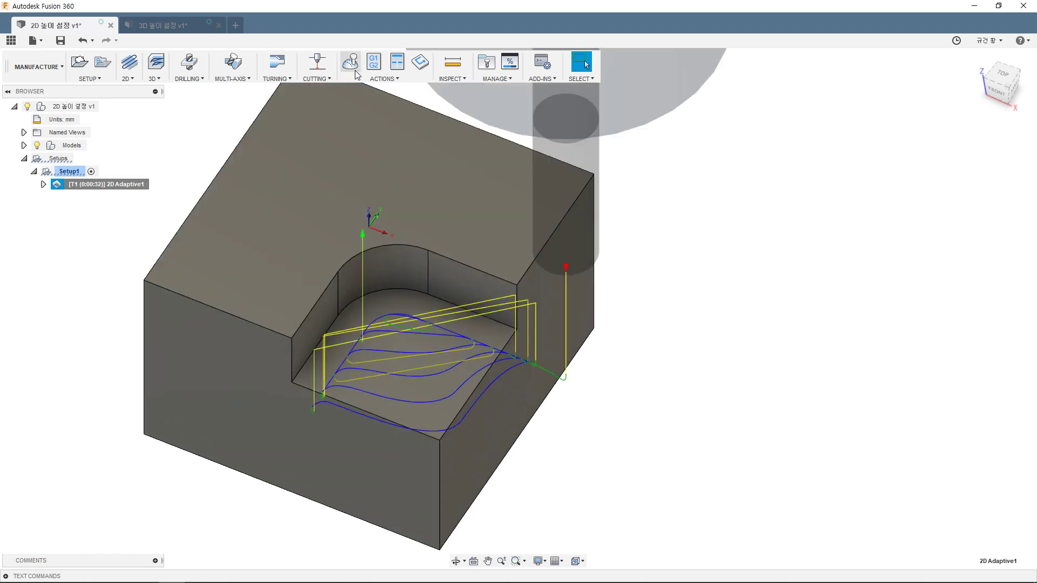
click(353, 61)
click(517, 518)
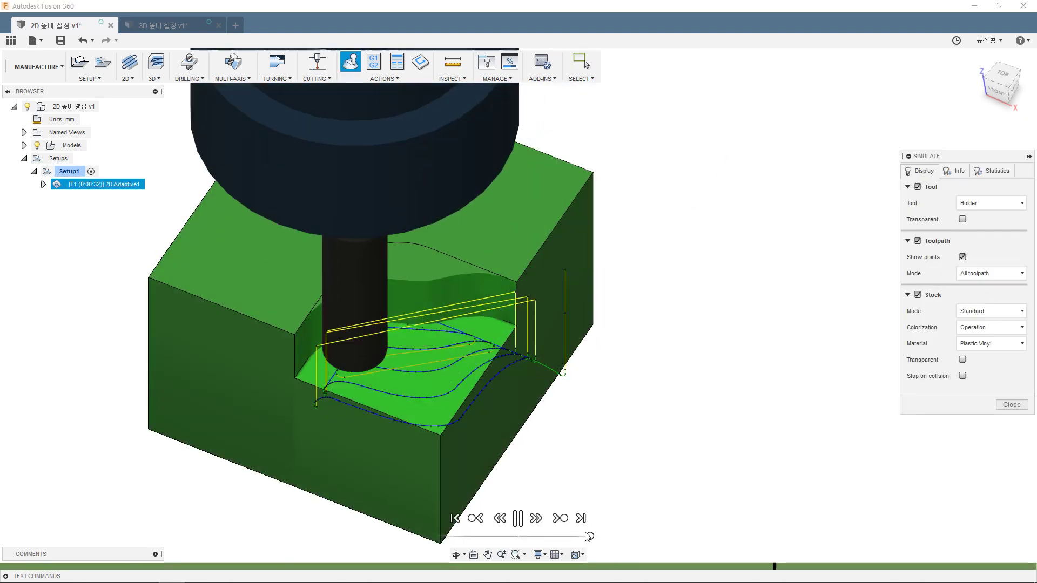
scroll(342, 358, up, 3)
scroll(298, 317, down, 3)
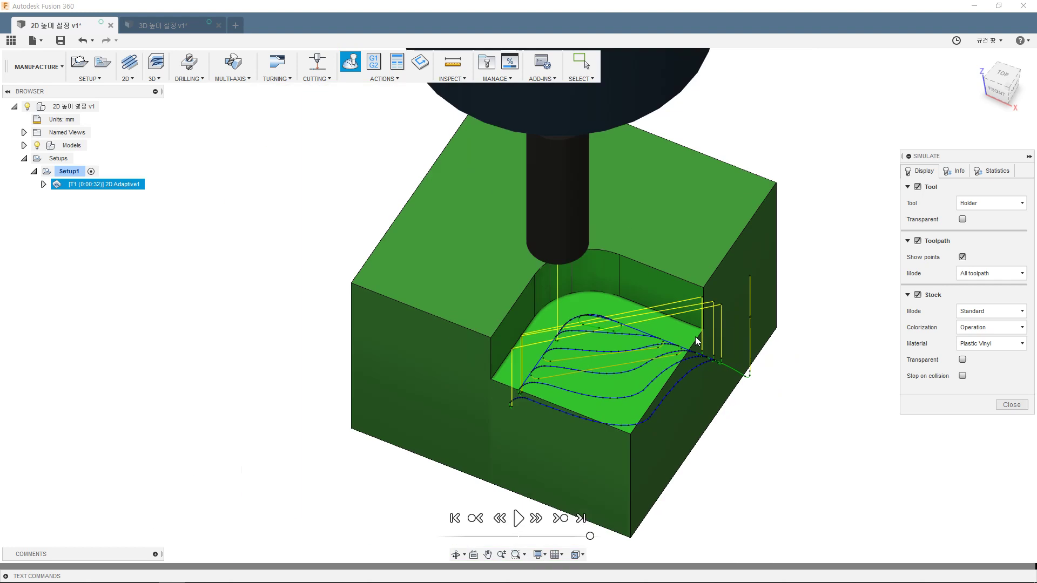
click(1011, 405)
click(764, 336)
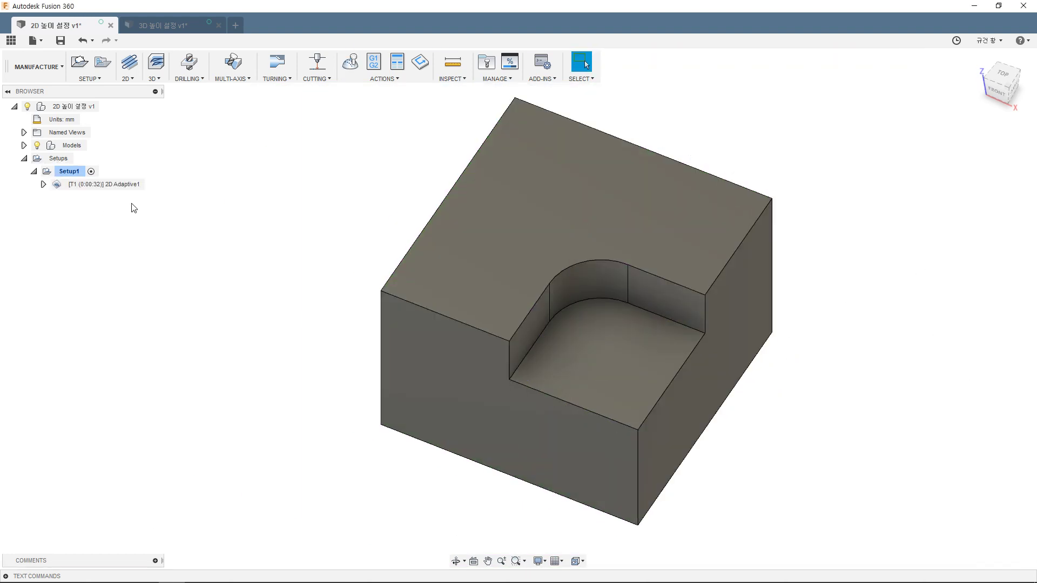
Create a derived 2D Pocket operation from the 2D adaptive operation and generate it with the inherited tool and geometry
click(126, 186)
right_click(126, 190)
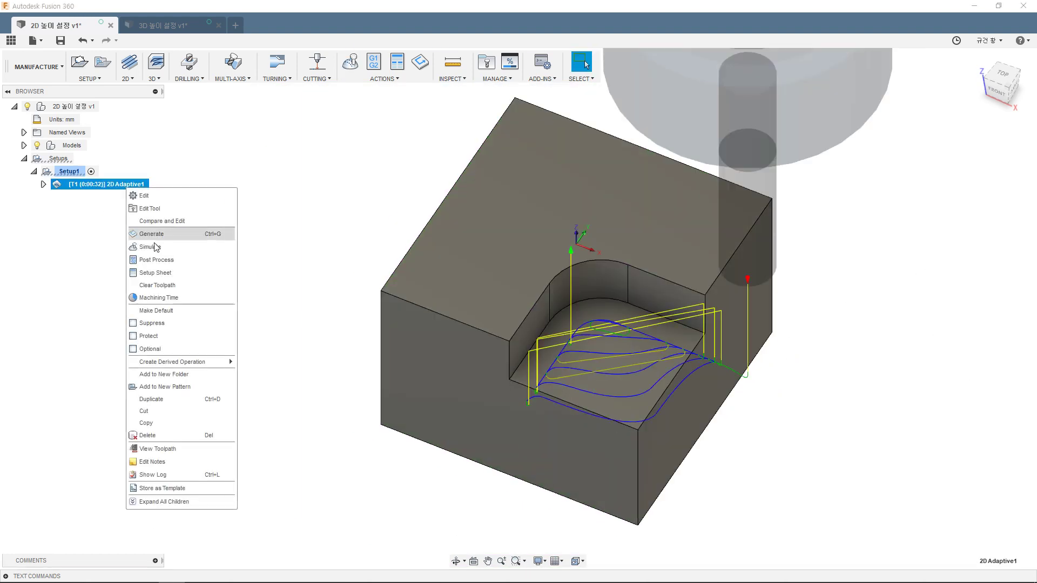
mouse_move(229, 361)
mouse_move(254, 375)
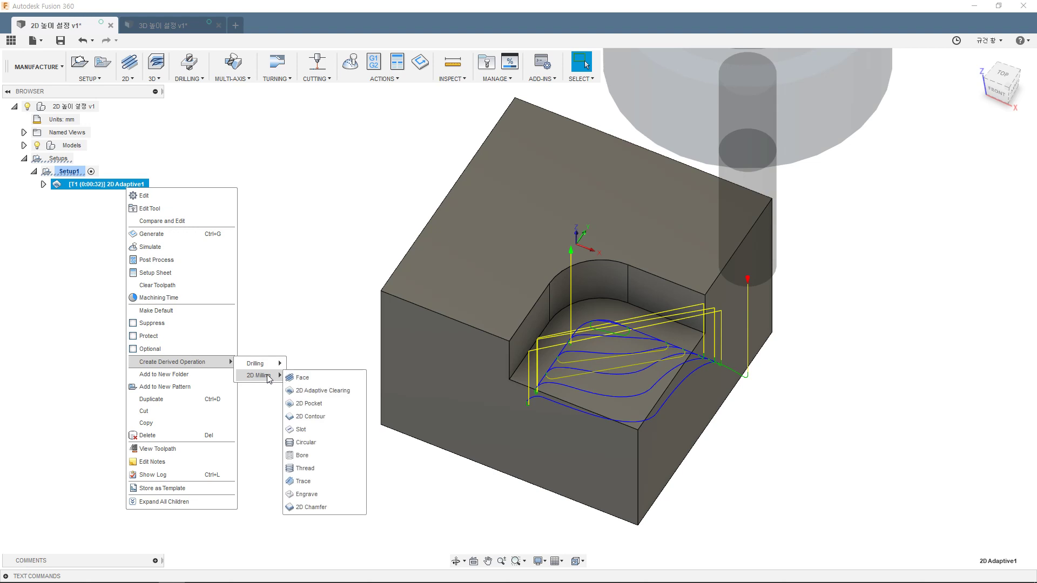
click(300, 425)
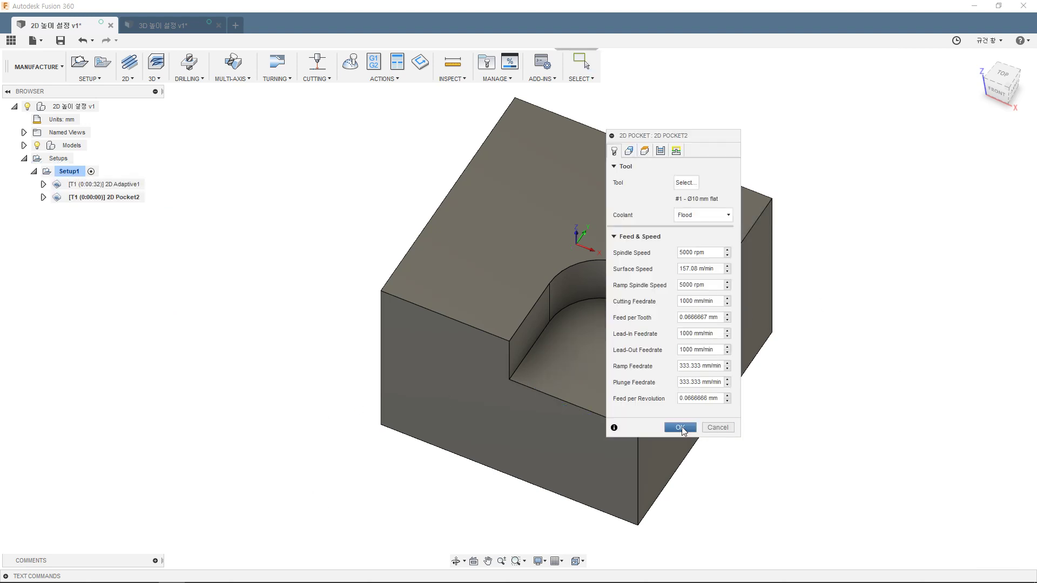
click(681, 427)
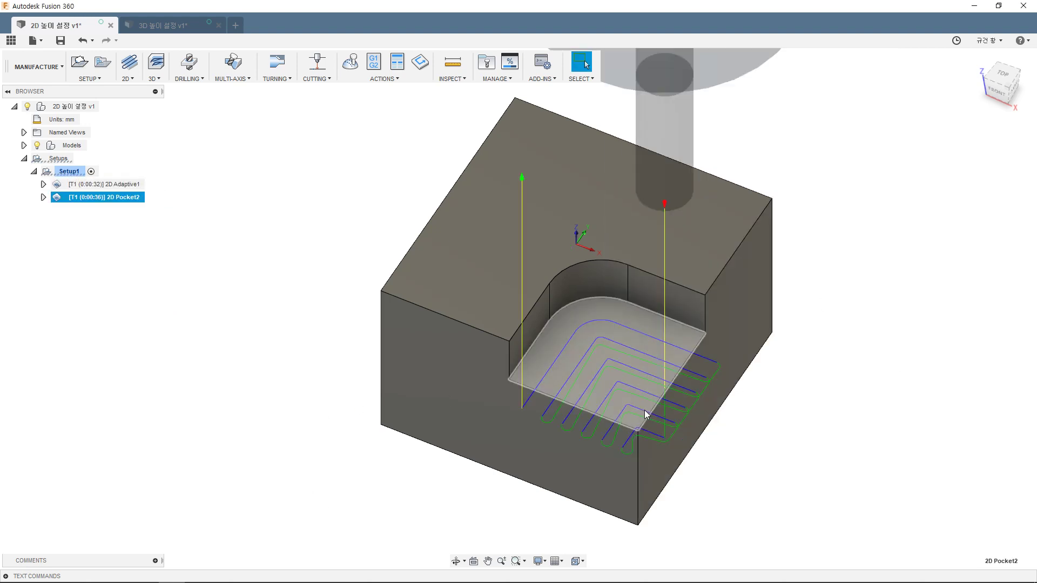
Examine the 2D pocket toolpath on the corner pocket and compare it with the 2D adaptive toolpath
scroll(643, 409, up, 2)
middle_drag(628, 394, 546, 353)
scroll(600, 395, up, 2)
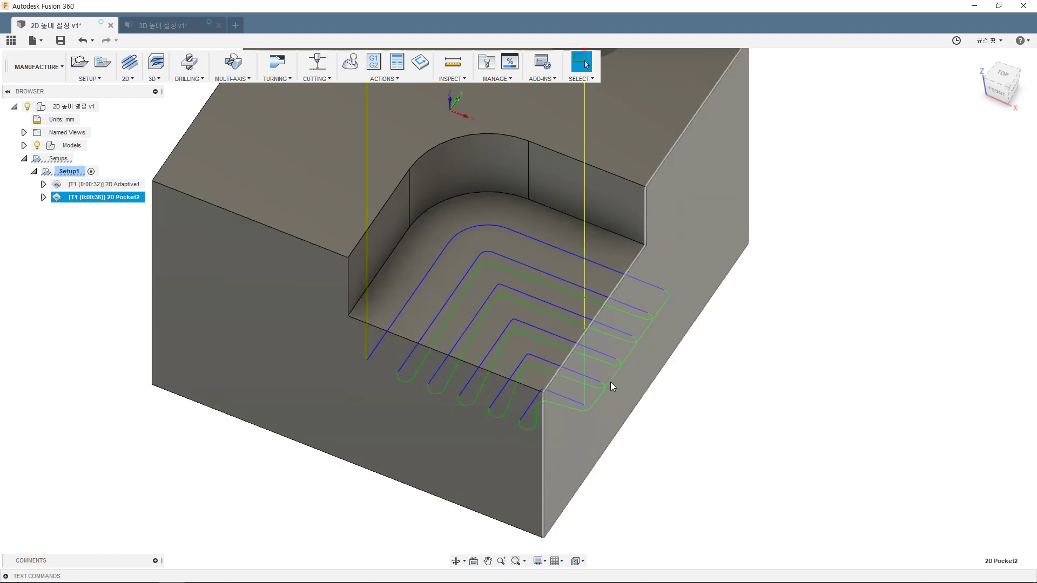
click(96, 184)
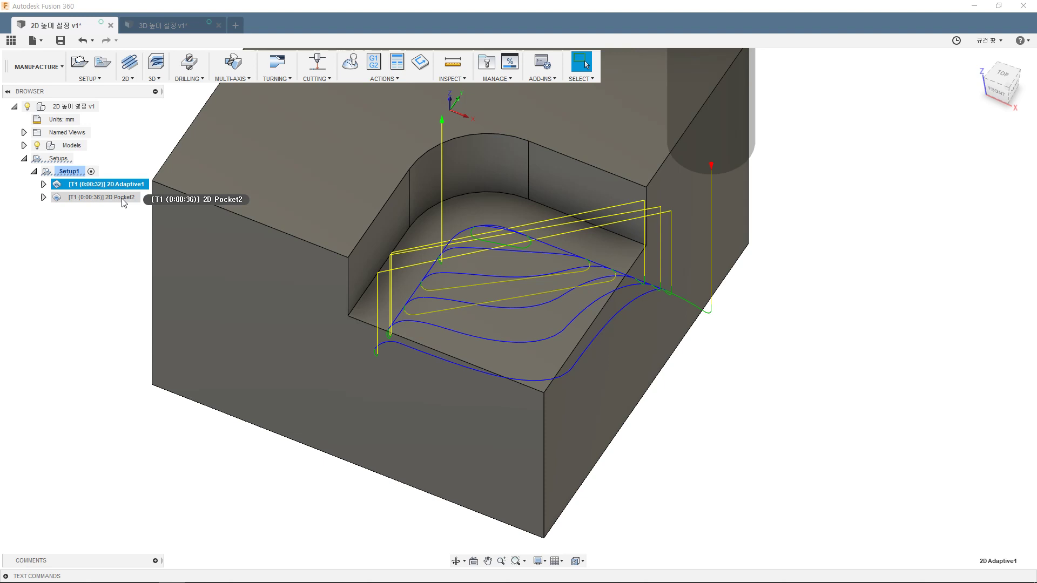
click(115, 236)
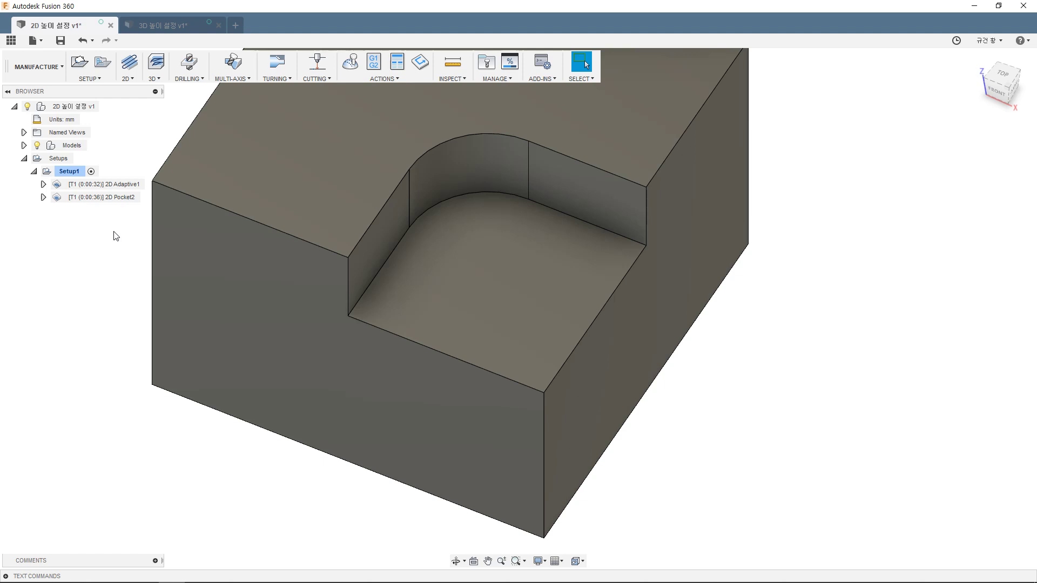
click(110, 186)
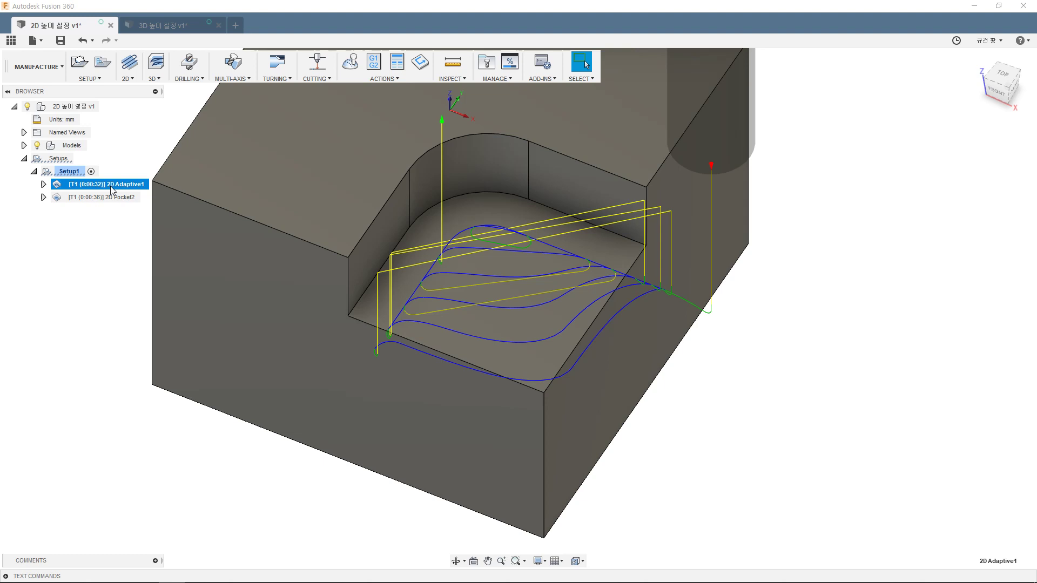
click(112, 197)
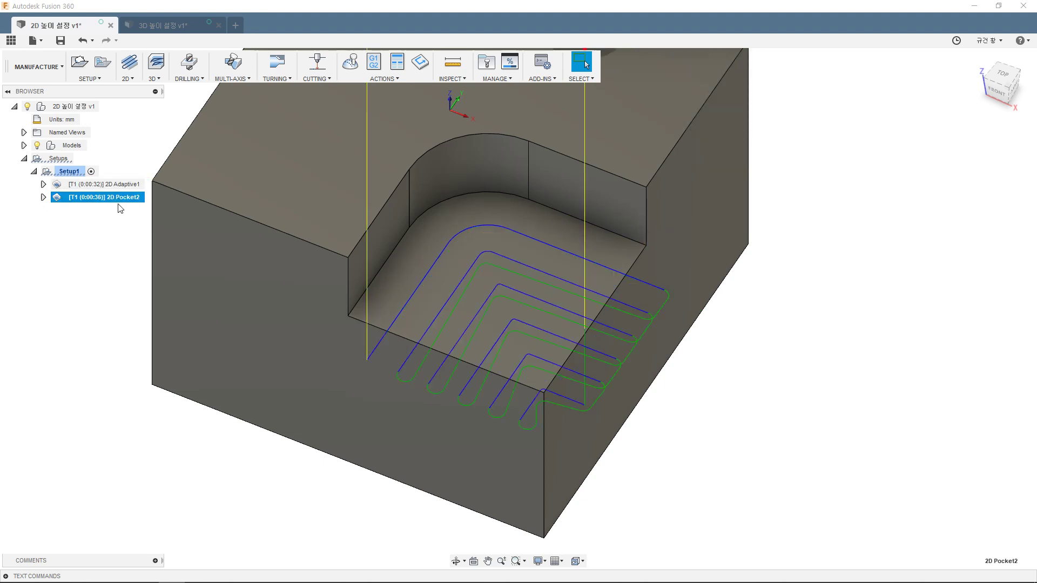
click(114, 241)
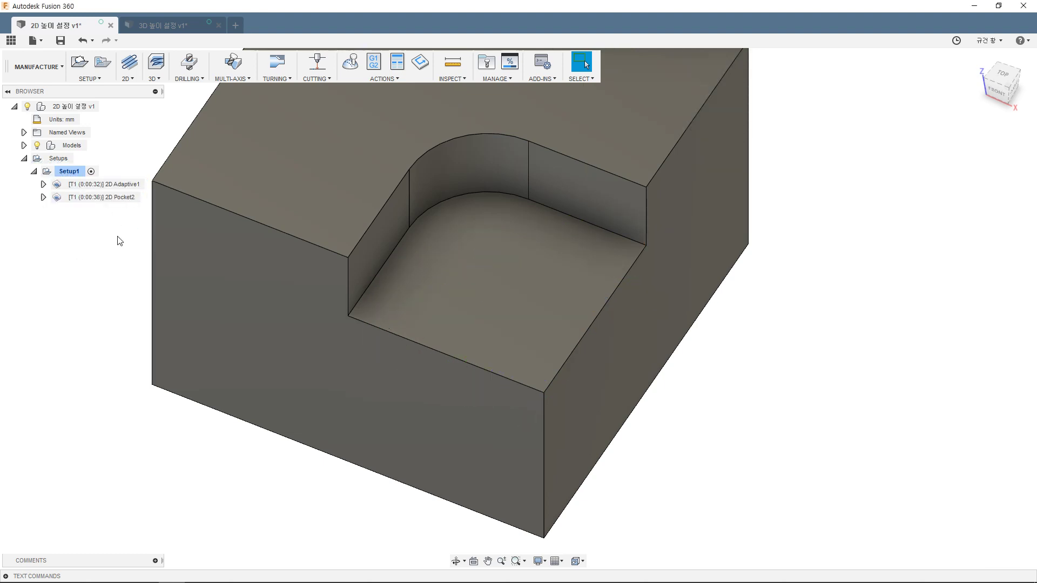
scroll(162, 237, down, 2)
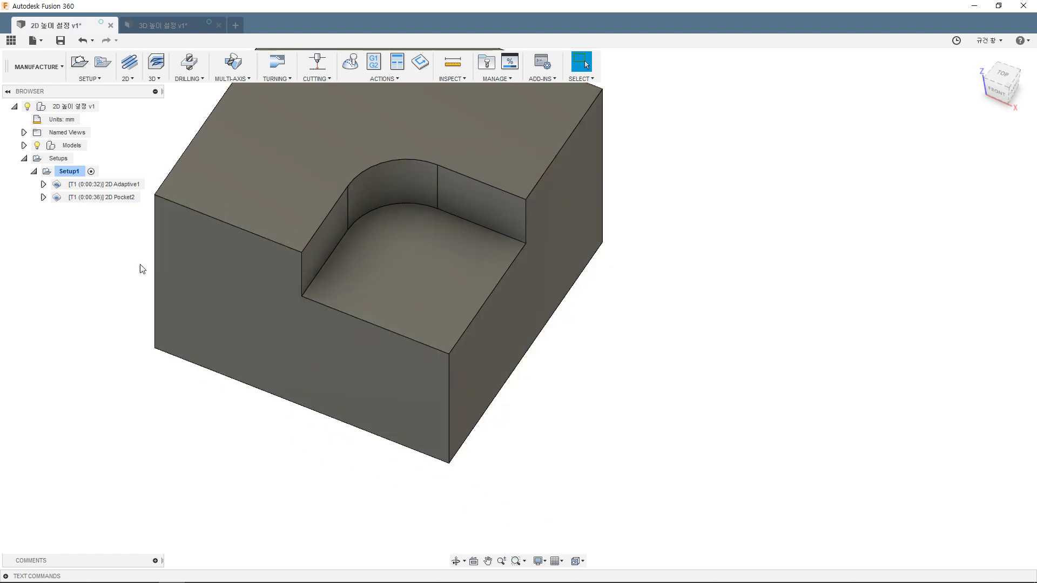
middle_drag(139, 266, 176, 310)
click(110, 185)
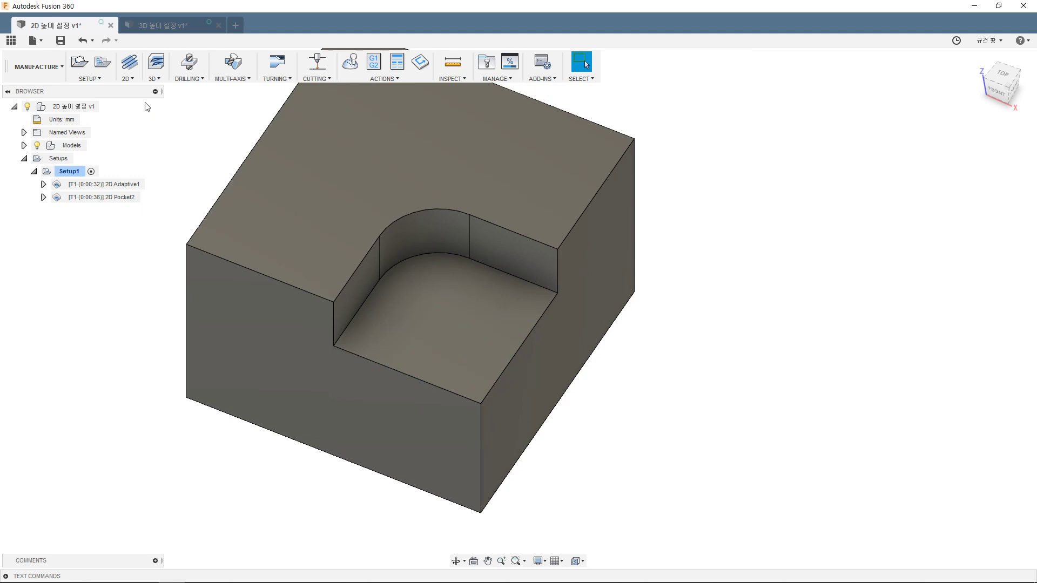
Create a 2D Contour operation with the Ø10 mm flat tool along the pocket floor's wall-side edge chain and generate its toolpath
click(128, 78)
click(132, 78)
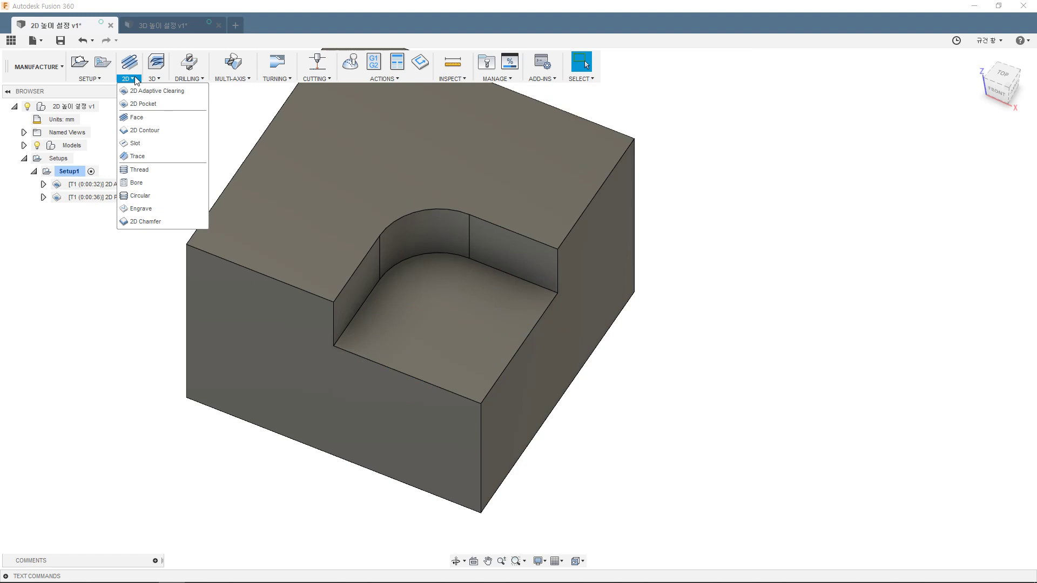
click(158, 128)
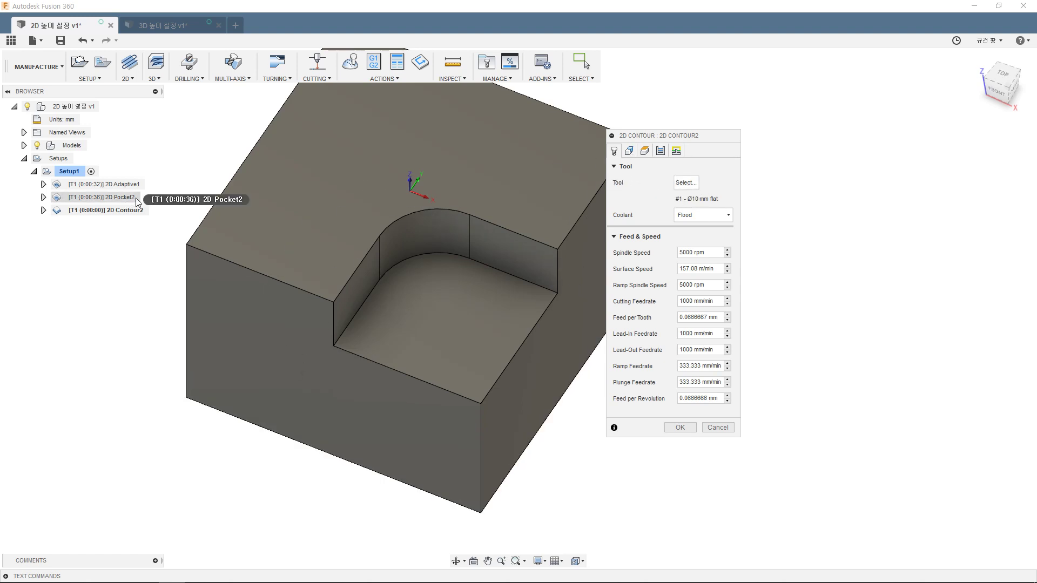
click(630, 151)
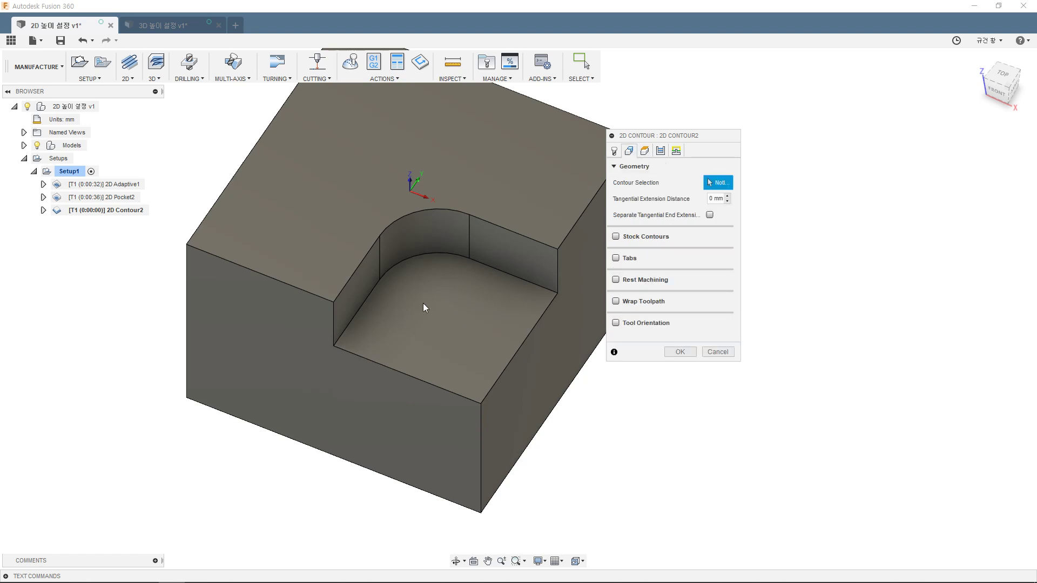
click(433, 255)
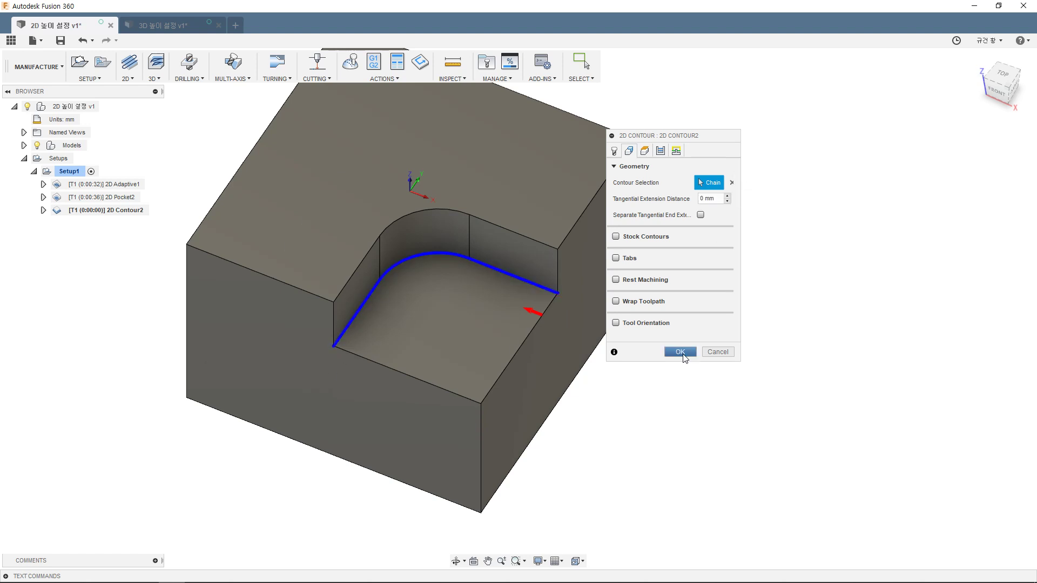
click(681, 354)
Examine the 2D contour toolpath along the pocket walls and compare it with the 2D adaptive toolpath
scroll(543, 340, up, 3)
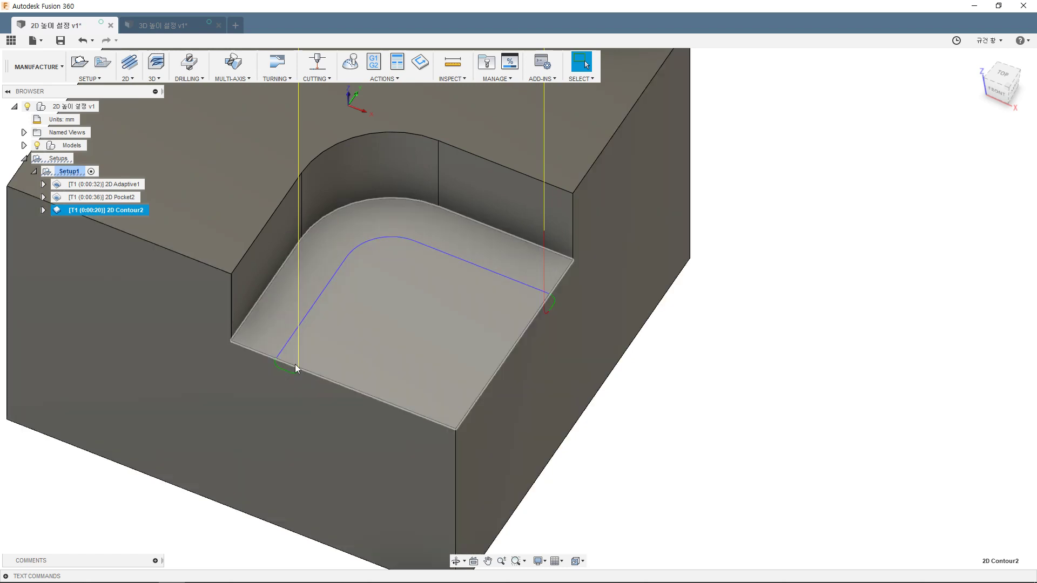
scroll(440, 339, down, 2)
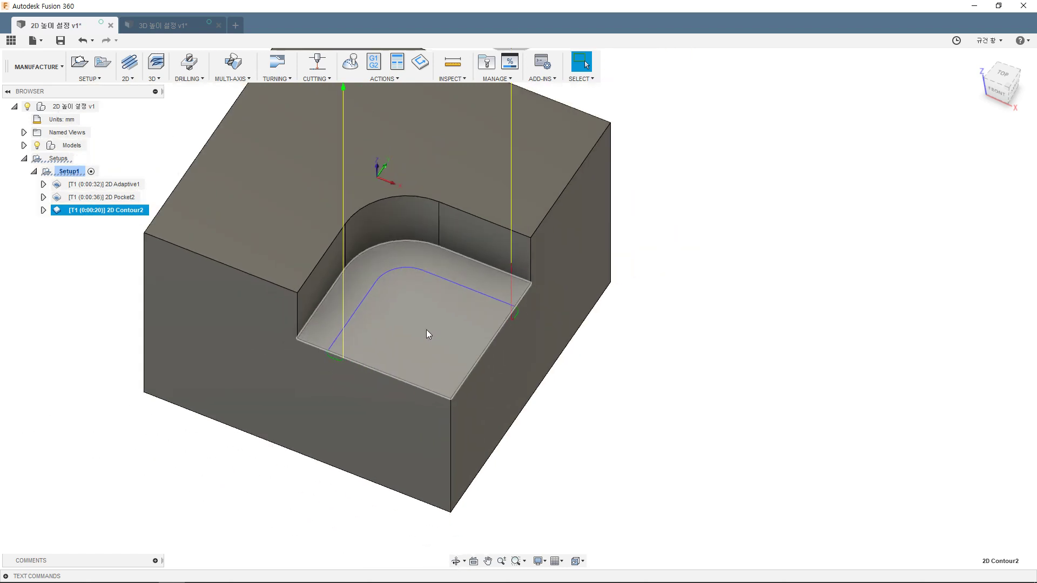
scroll(464, 324, up, 3)
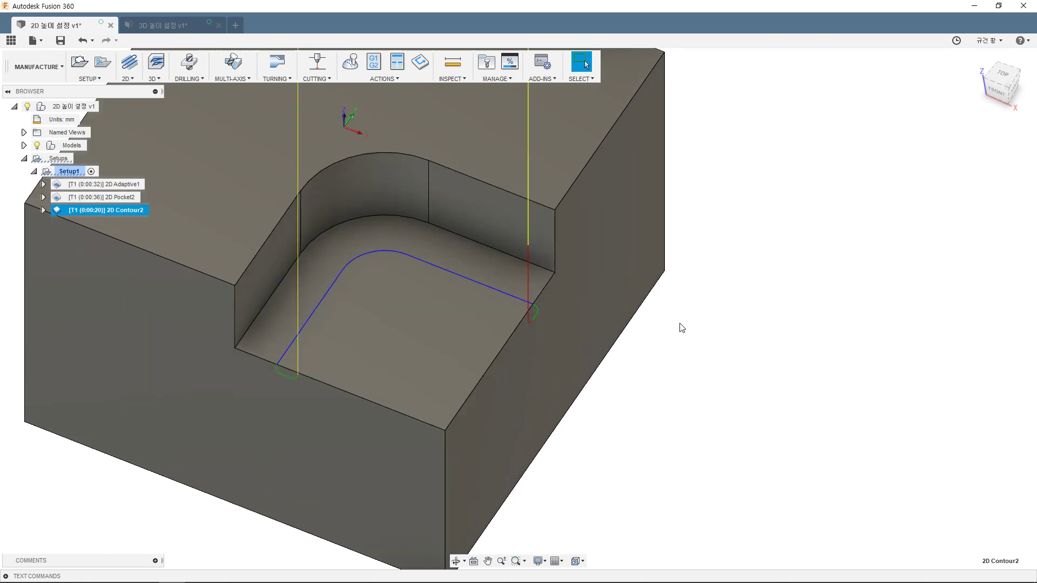
click(137, 184)
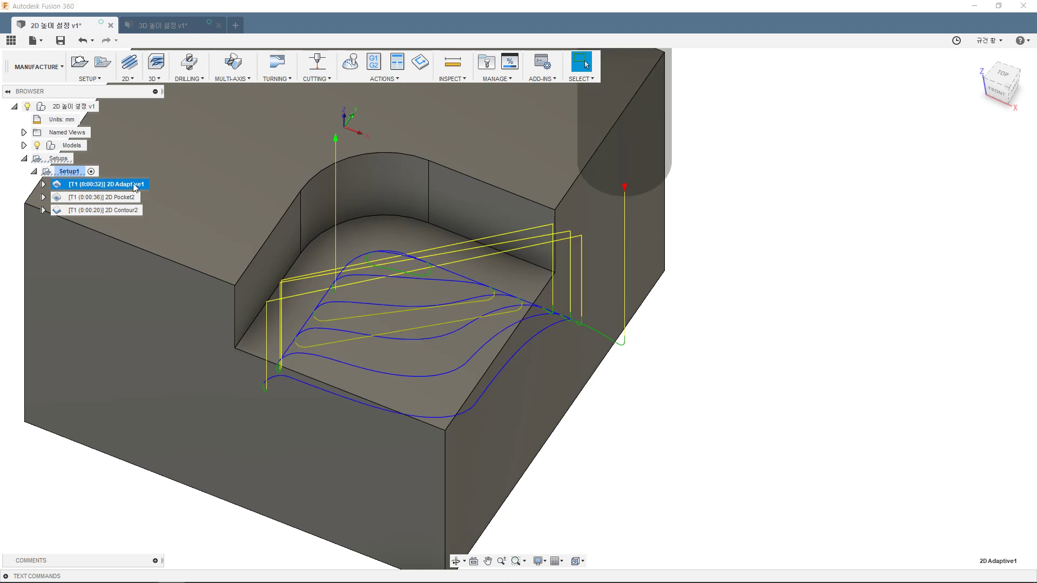
click(360, 271)
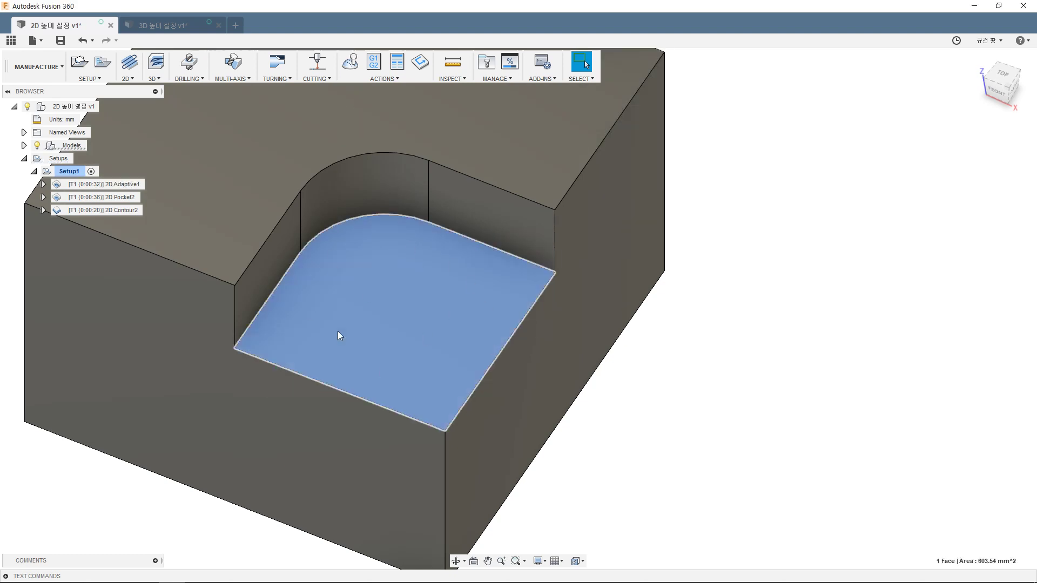
click(715, 303)
click(120, 186)
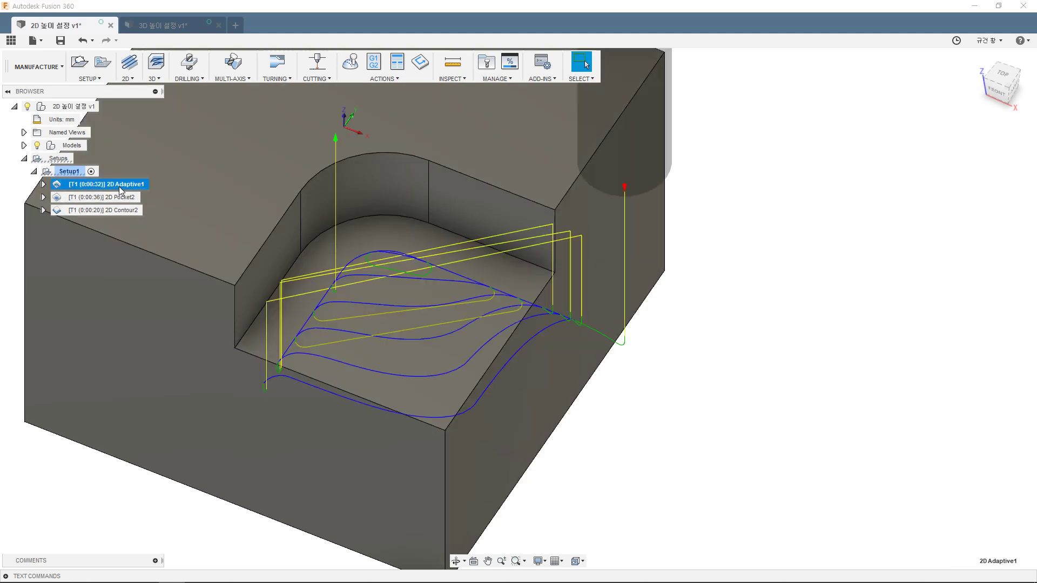
click(121, 210)
scroll(582, 309, down, 2)
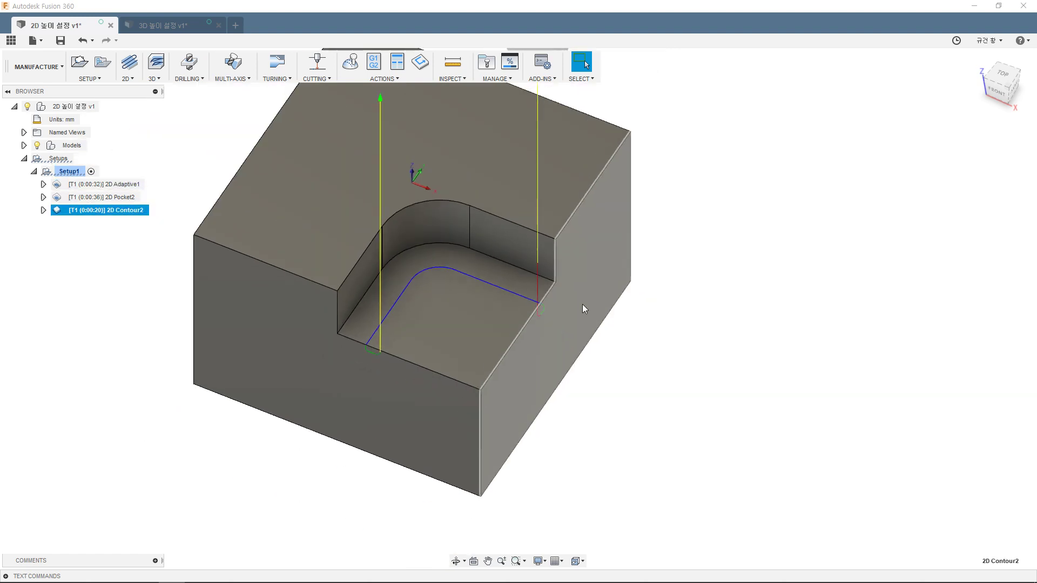
click(702, 290)
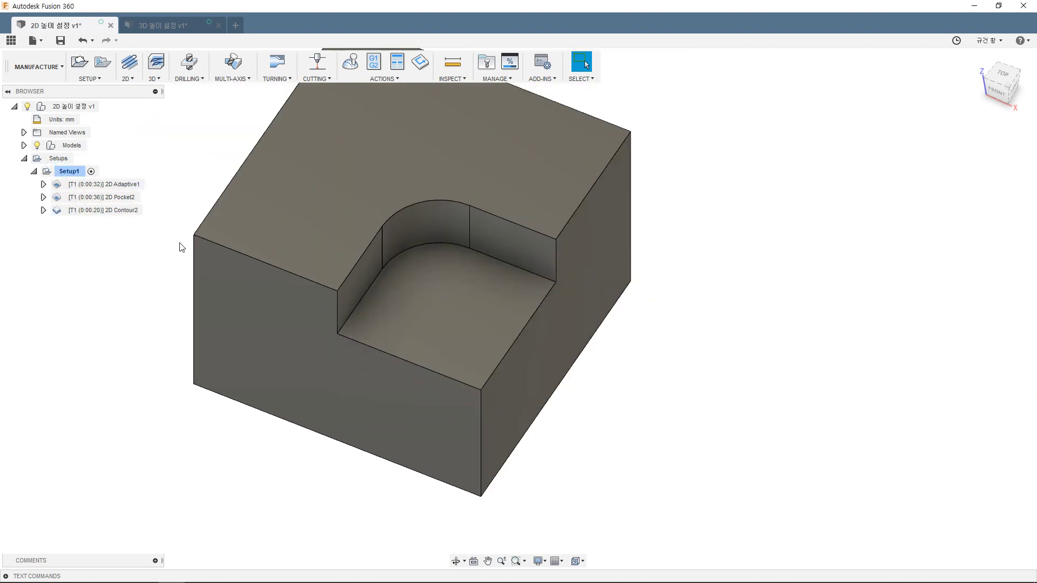
Compare the 2D pocket and 2D contour toolpaths by displaying them alternately on the corner pocket
click(128, 211)
click(125, 230)
click(105, 197)
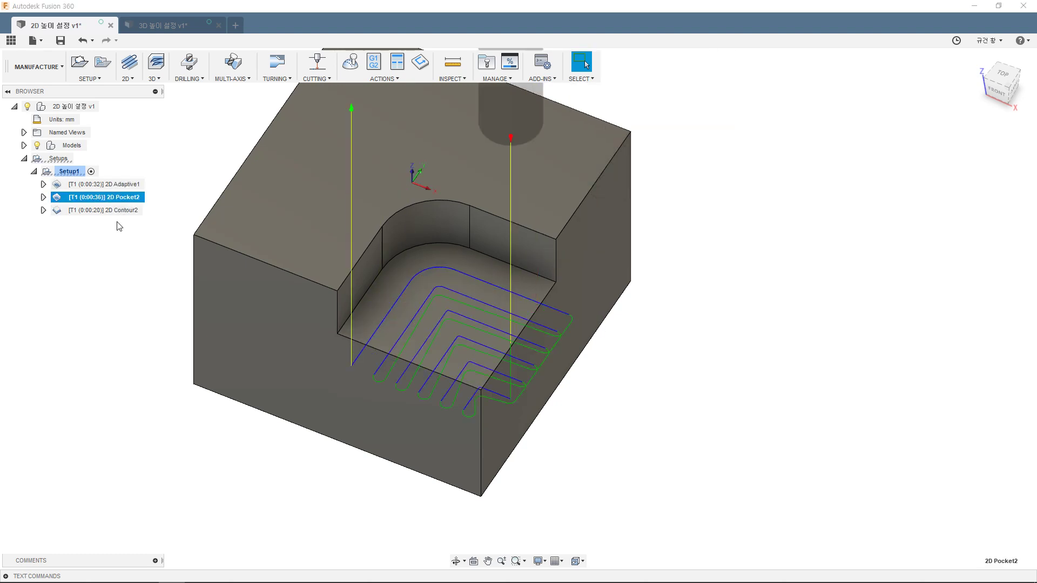
click(127, 254)
click(129, 198)
click(130, 212)
click(128, 199)
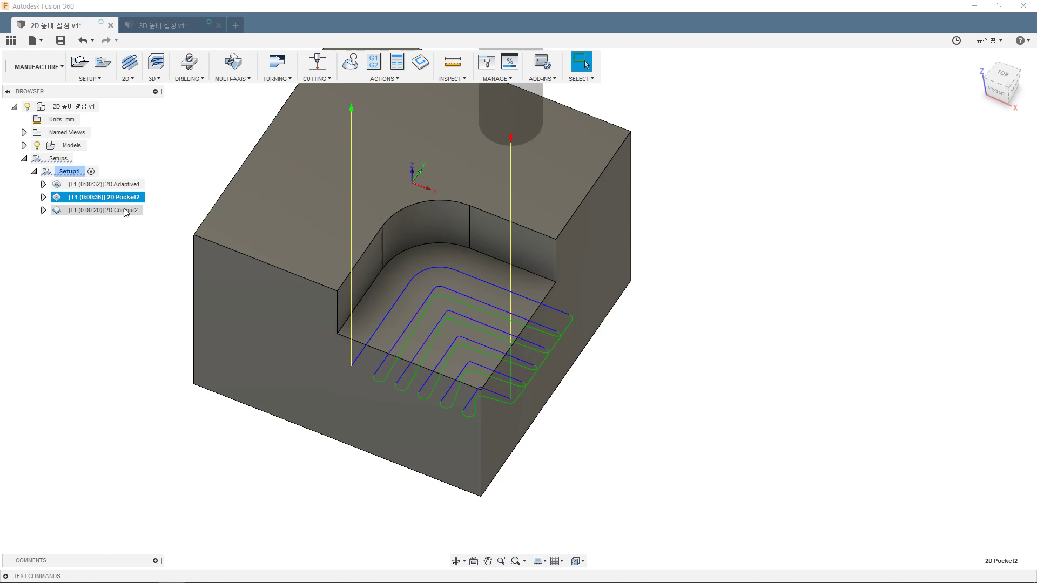
click(126, 211)
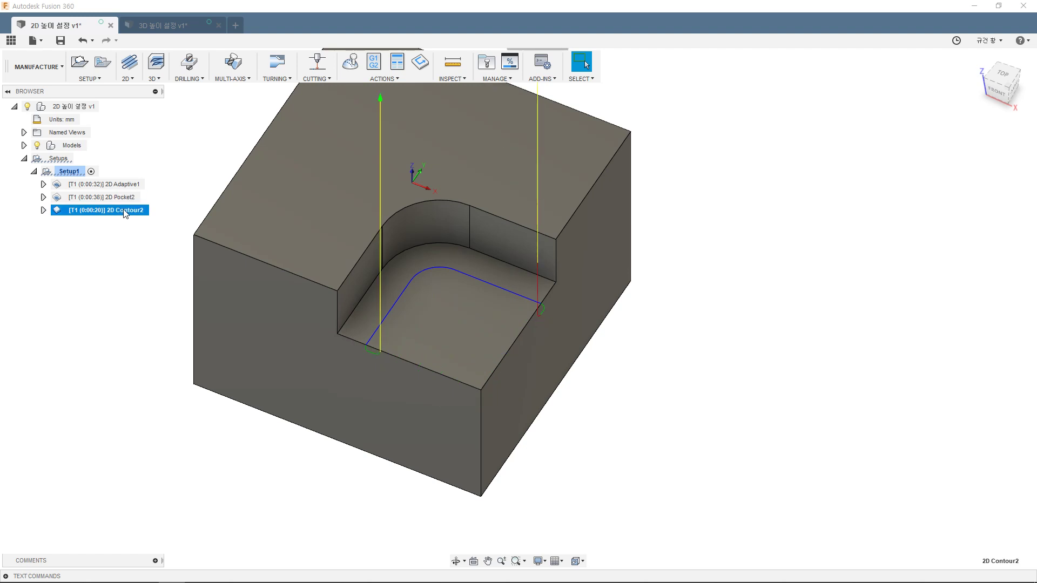